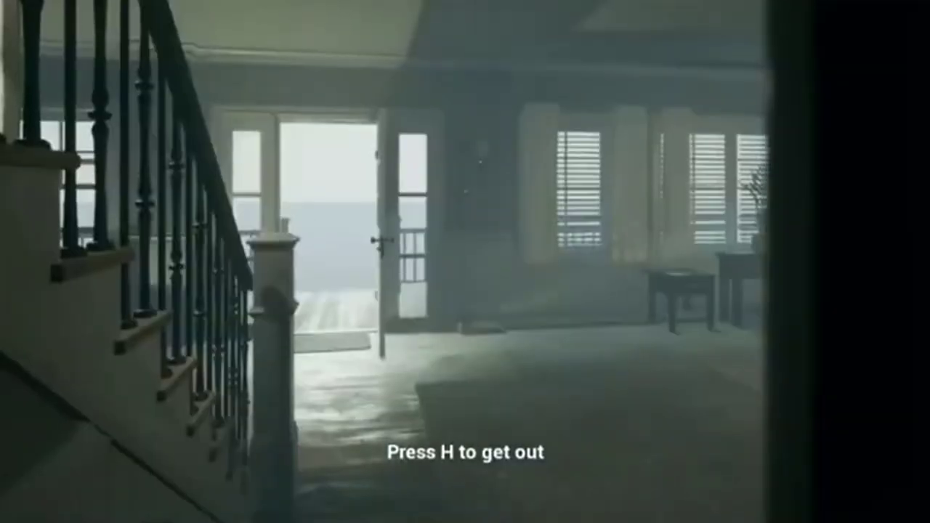
Playtest the hallway wardrobe by getting out and hiding in it again, and end the play session
{"action": "key", "text": "h"}
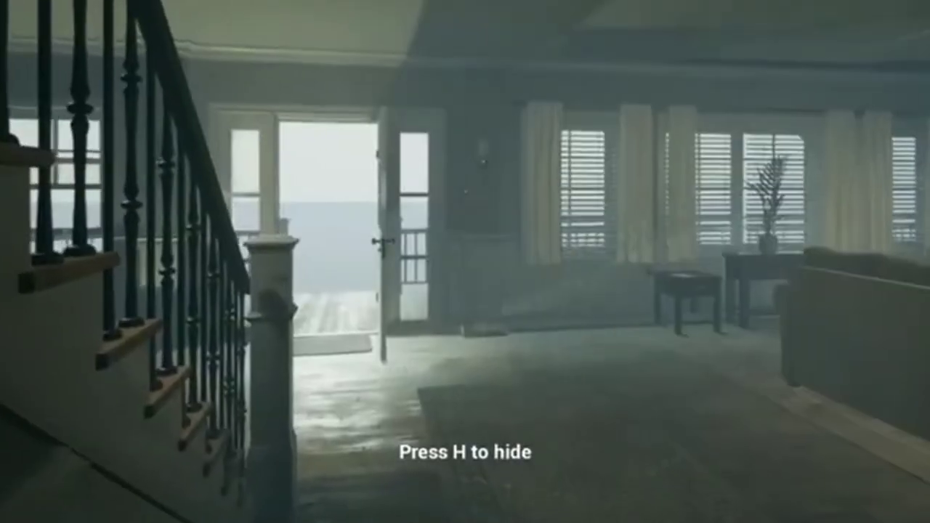
{"action": "key", "text": "w"}
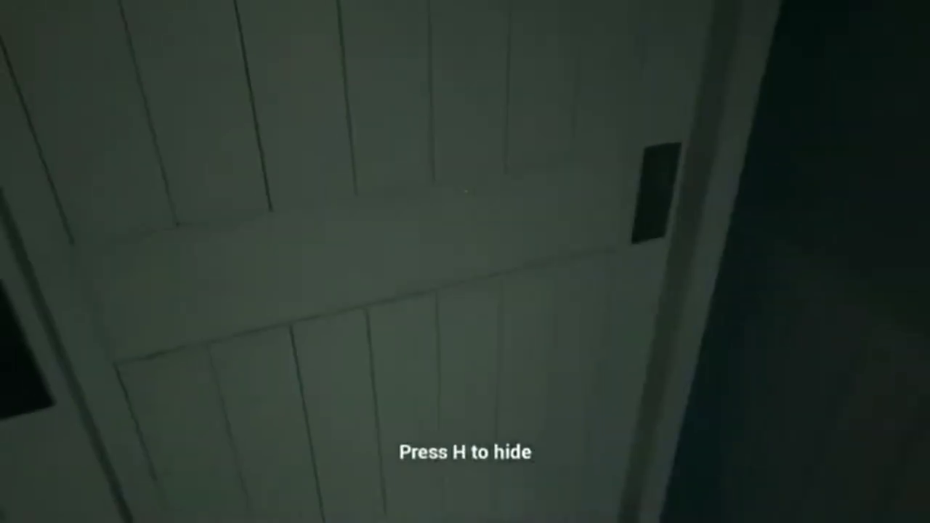
{"action": "key", "text": "h"}
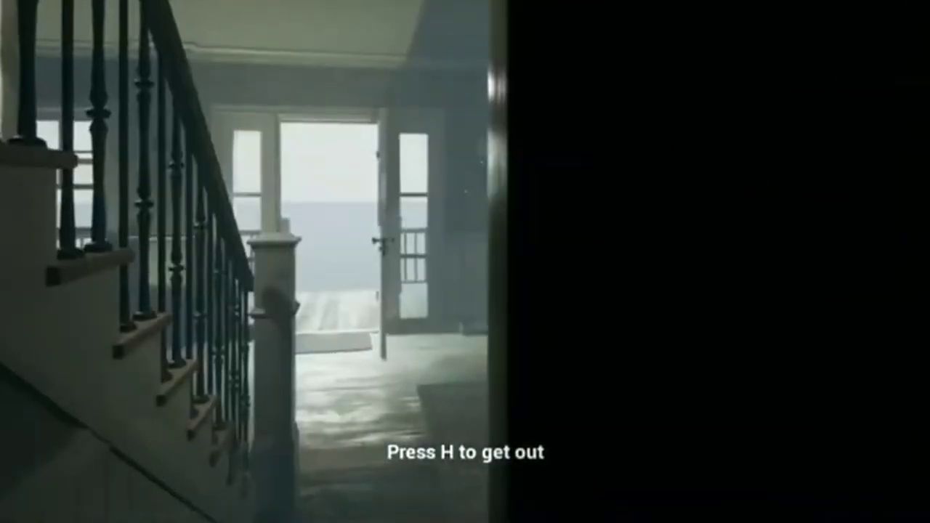
{"action": "key", "text": "h"}
{"action": "key", "text": "w"}
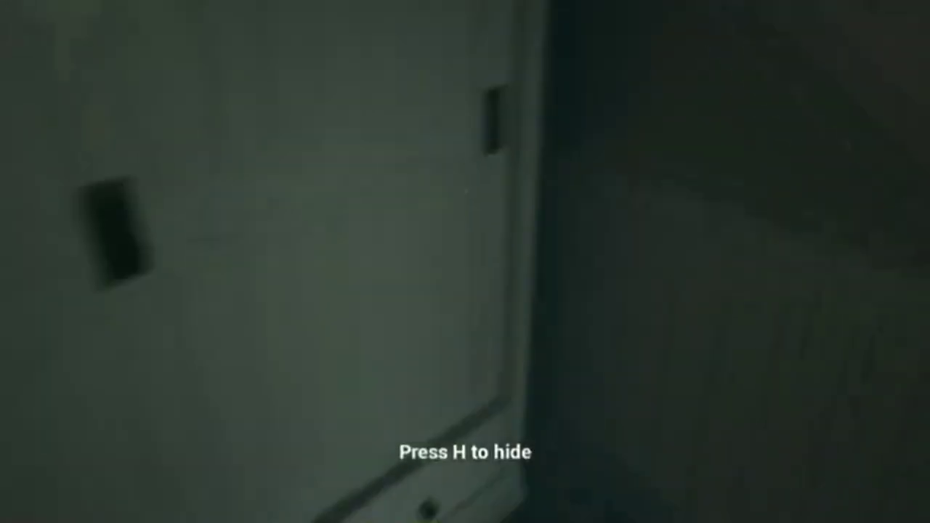
{"action": "key", "text": "s"}
{"action": "key", "text": "Escape"}
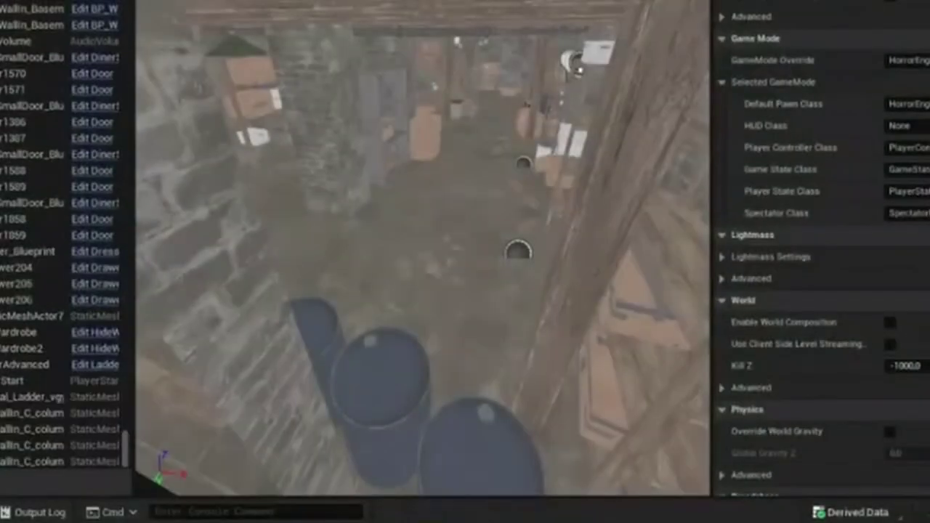
Select the HideWardrobe2 actor beside the staircase and open its blueprint for editing
{"action": "right_click_drag", "start_coordinate": [533, 134], "coordinate": [502, 218]}
{"action": "mouse_move", "coordinate": [526, 181]}
{"action": "right_mouse_down"}
{"action": "mouse_move", "coordinate": [494, 191]}
{"action": "mouse_move", "coordinate": [508, 196]}
{"action": "mouse_move", "coordinate": [526, 181]}
{"action": "right_mouse_up"}
{"action": "left_click", "coordinate": [470, 93]}
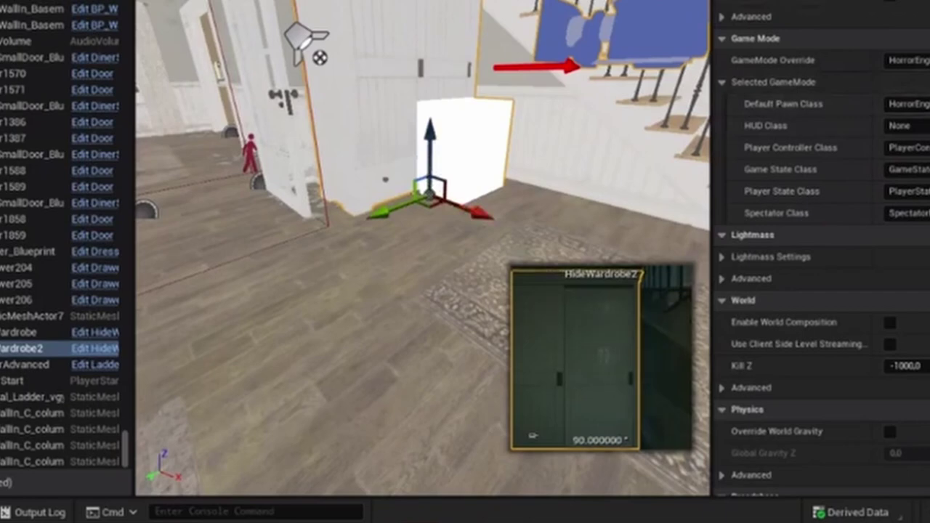
{"action": "left_click", "coordinate": [785, 1]}
{"action": "left_click", "coordinate": [865, 1]}
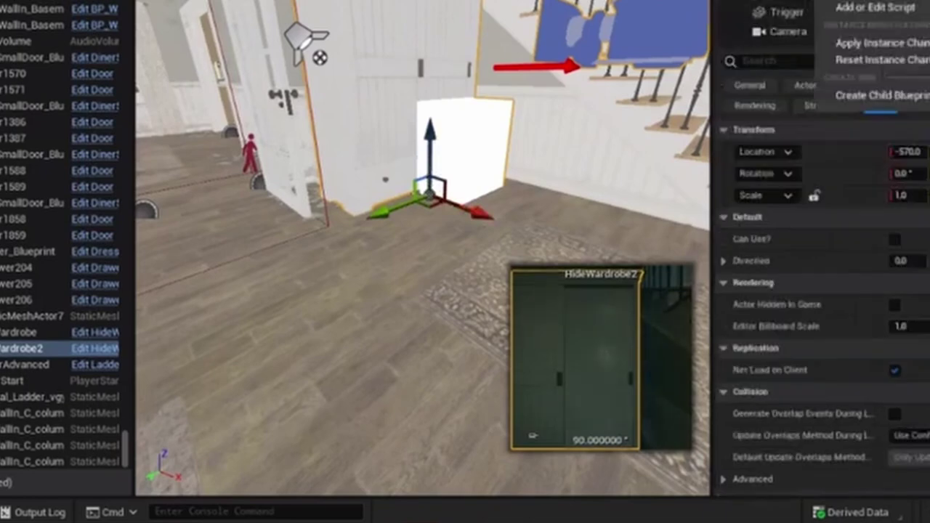
{"action": "left_click", "coordinate": [864, 3]}
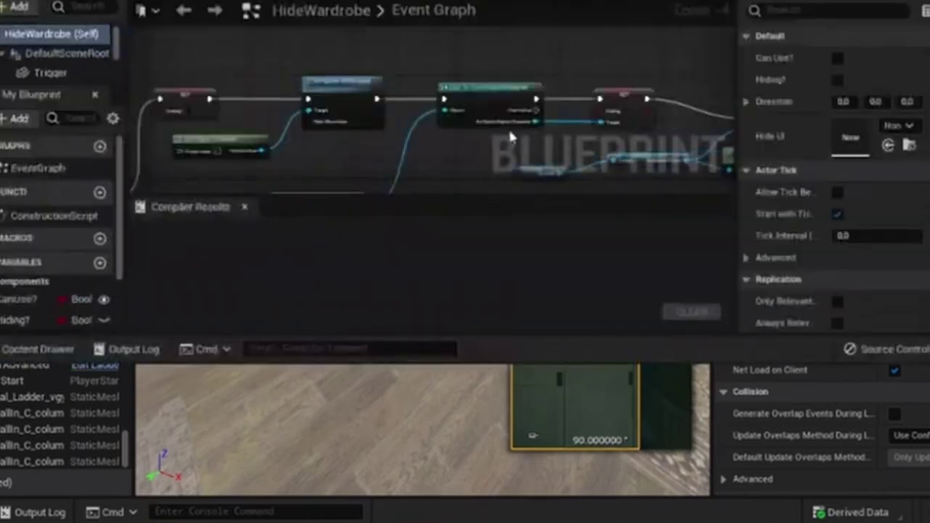
Examine the BeginPlay and trigger overlap events in the HideWardrobe event graph
{"action": "scroll", "coordinate": [508, 127], "scroll_direction": "down", "scroll_amount": 4}
{"action": "right_click_drag", "start_coordinate": [464, 137], "coordinate": [495, 53]}
{"action": "scroll", "coordinate": [507, 60], "scroll_direction": "up", "scroll_amount": 1}
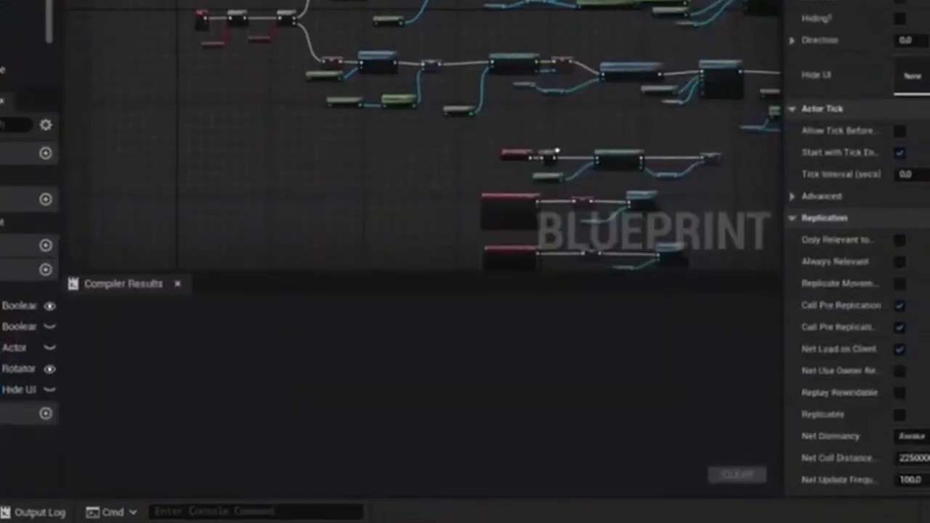
{"action": "scroll", "coordinate": [511, 167], "scroll_direction": "up", "scroll_amount": 4}
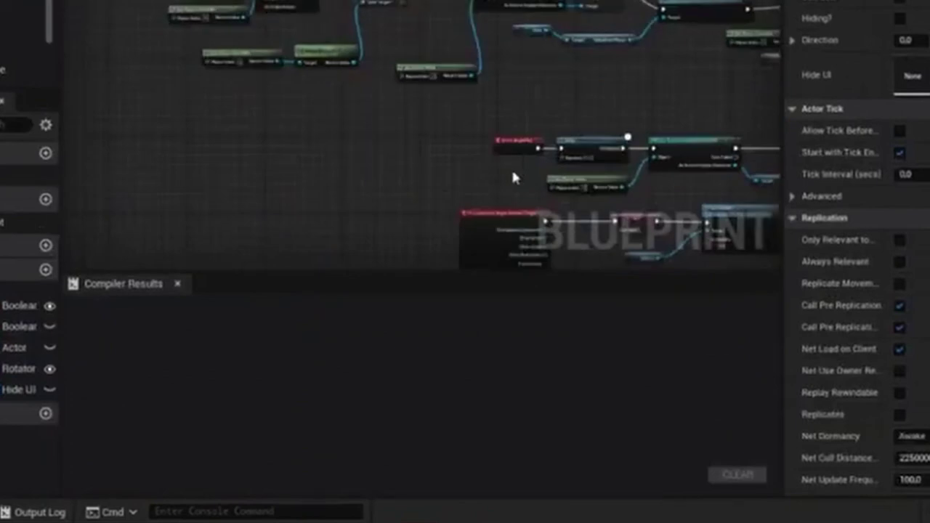
{"action": "right_click_drag", "start_coordinate": [590, 110], "coordinate": [487, 82]}
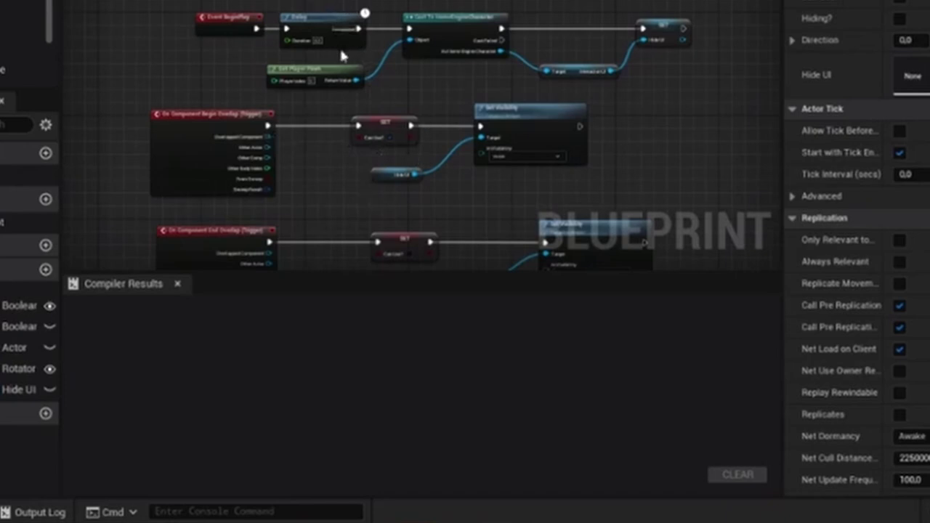
Trace the H key event through its branches to the view target, player rotation and Set Actor Location nodes
{"action": "right_click_drag", "start_coordinate": [342, 54], "coordinate": [551, 221]}
{"action": "right_click_drag", "start_coordinate": [239, 129], "coordinate": [416, 260]}
{"action": "right_click_drag", "start_coordinate": [309, 97], "coordinate": [516, 163]}
{"action": "scroll", "coordinate": [148, 131], "scroll_direction": "up", "scroll_amount": 2}
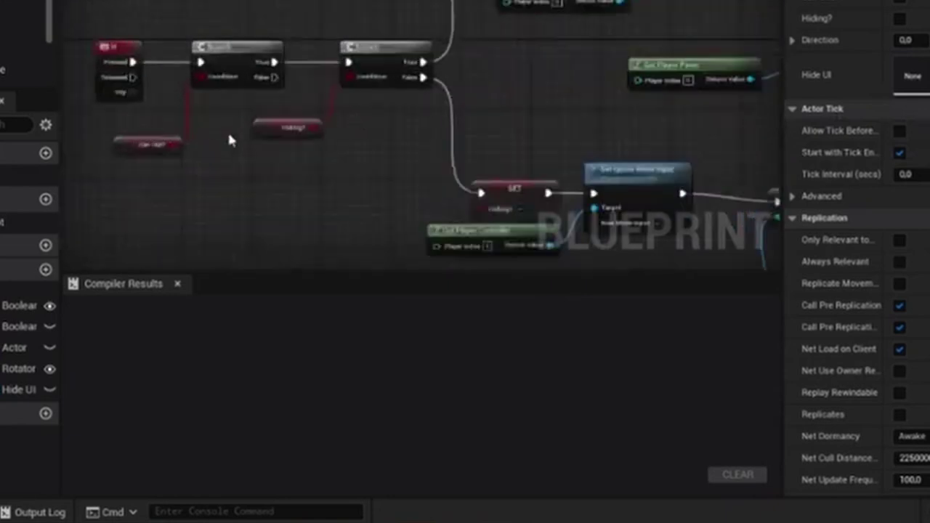
{"action": "right_click_drag", "start_coordinate": [384, 93], "coordinate": [266, 128]}
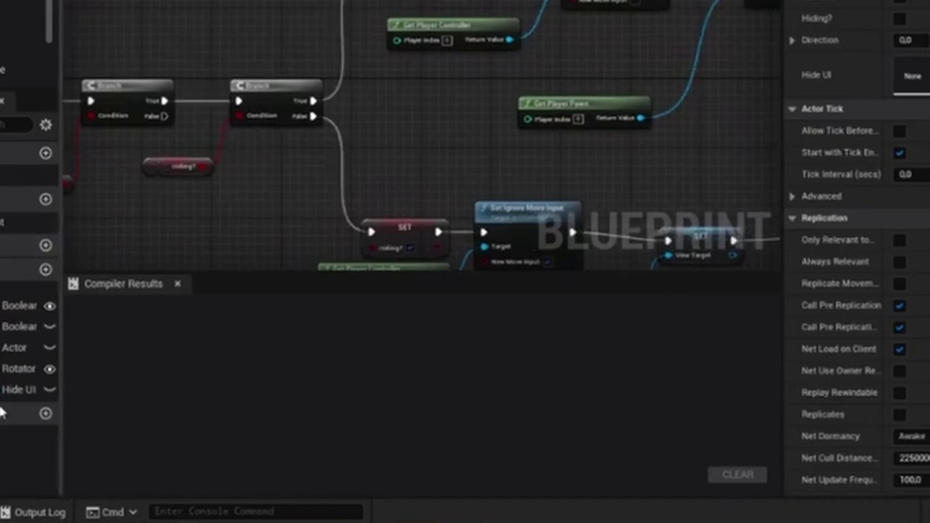
{"action": "right_click_drag", "start_coordinate": [481, 142], "coordinate": [283, 23]}
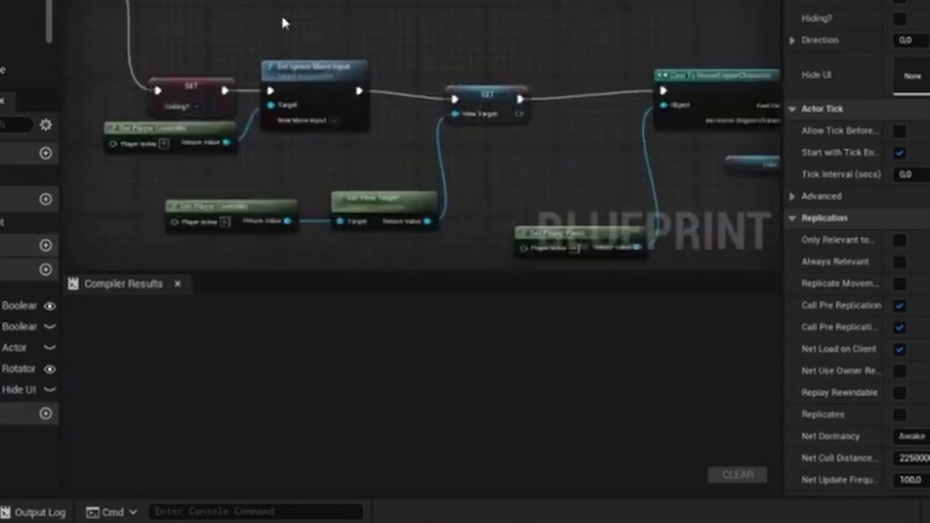
{"action": "left_click", "coordinate": [211, 91]}
{"action": "right_click_drag", "start_coordinate": [216, 92], "coordinate": [257, 123]}
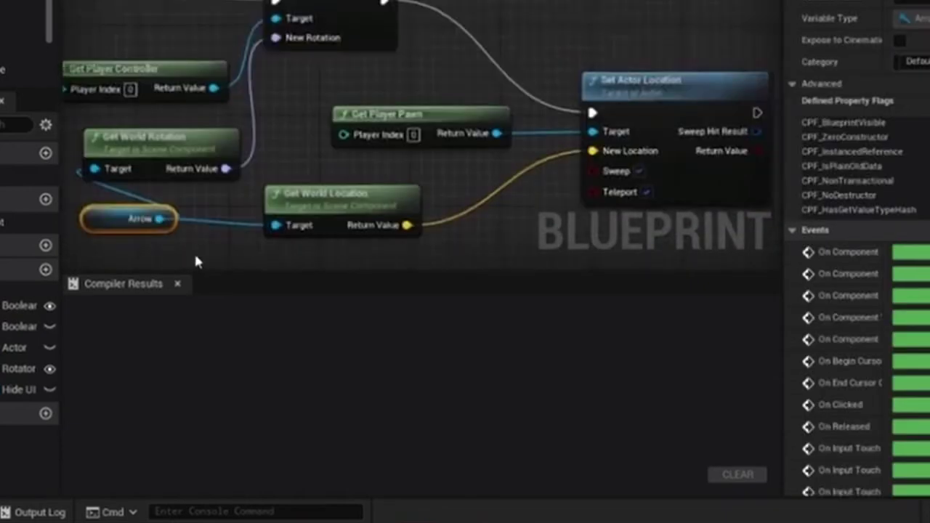
{"action": "scroll", "coordinate": [198, 249], "scroll_direction": "down", "scroll_amount": 1}
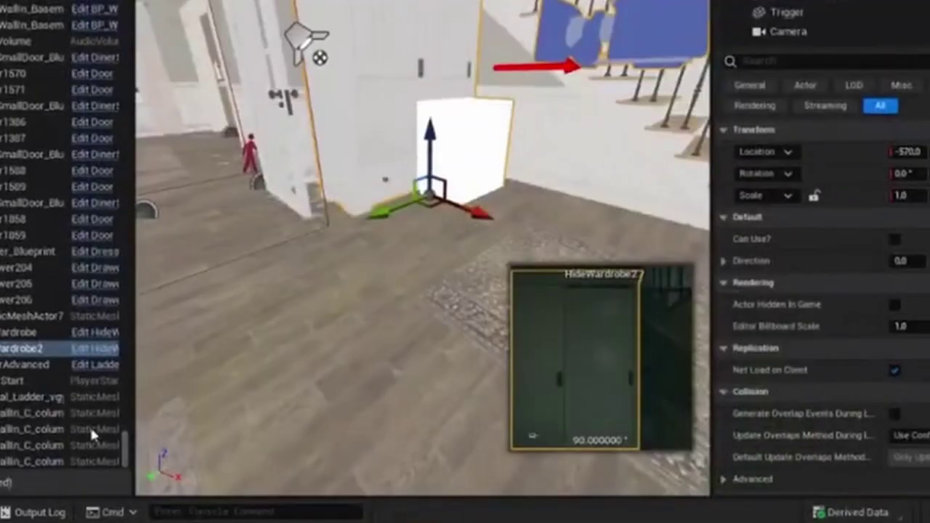
Return to the level and locate the HideWardrobe blueprint asset of the selected wardrobe in Content/Game/Gameplay
{"action": "left_click", "coordinate": [7, 512]}
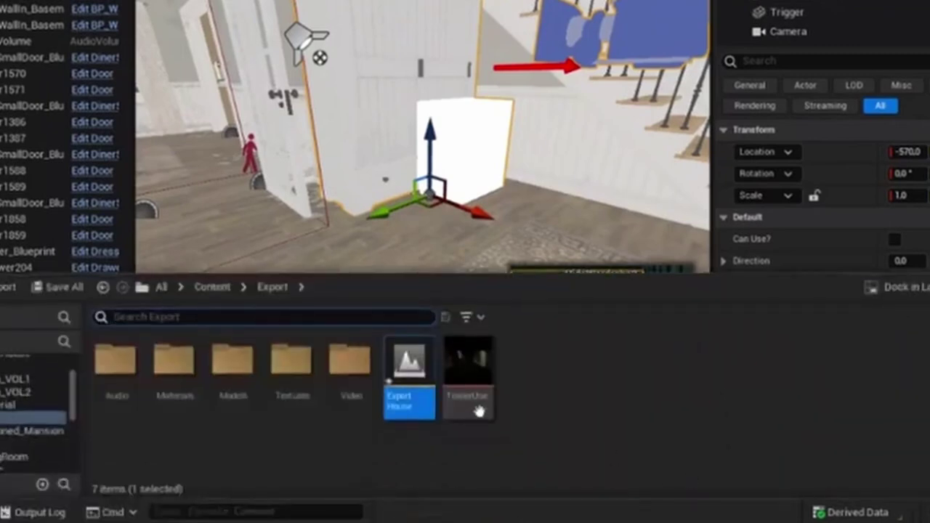
{"action": "left_click", "coordinate": [453, 117]}
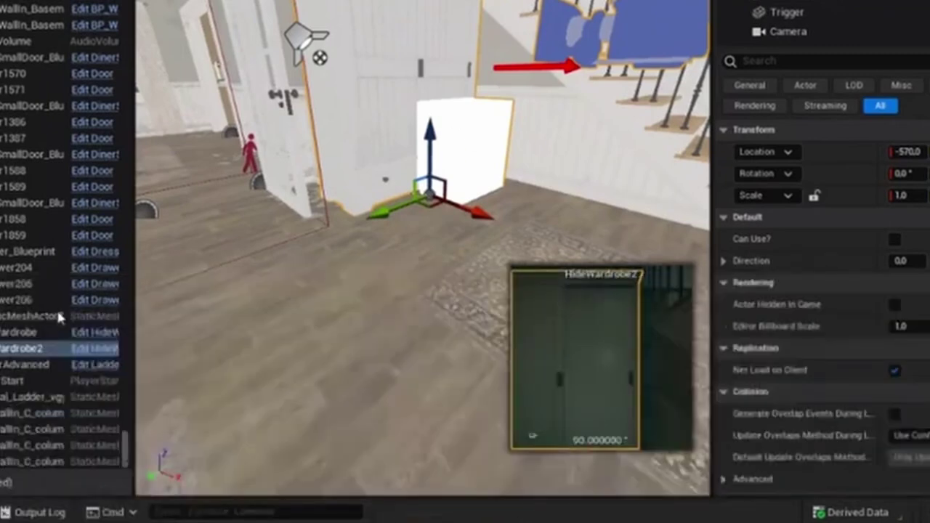
{"action": "left_click", "coordinate": [91, 353]}
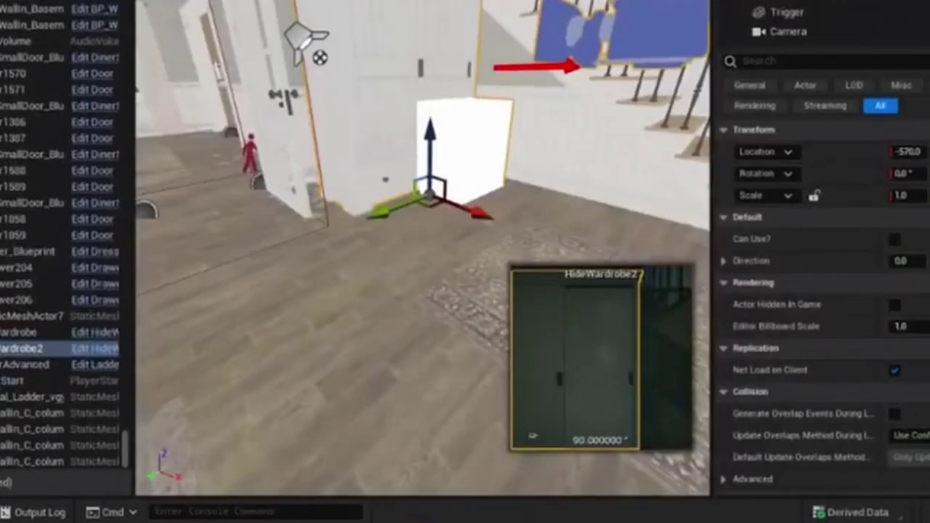
{"action": "right_click", "coordinate": [22, 351]}
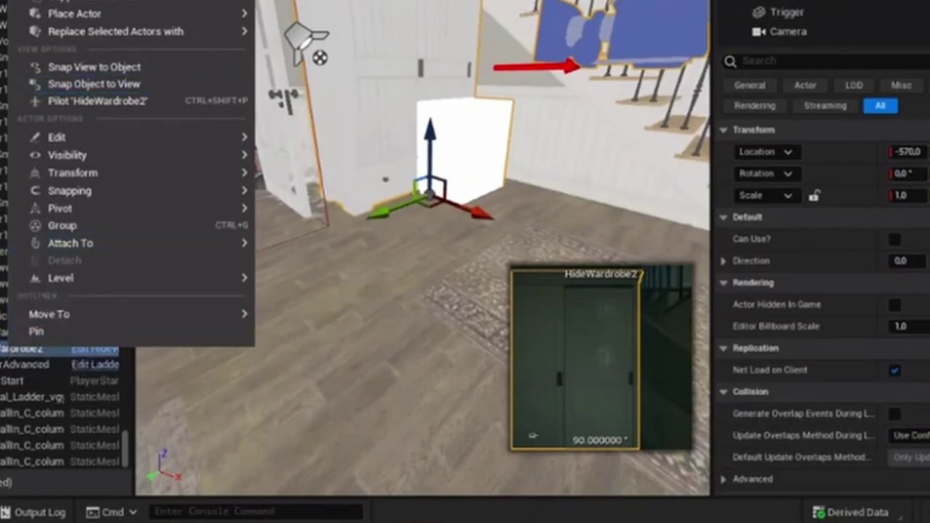
{"action": "left_click", "coordinate": [1, 512]}
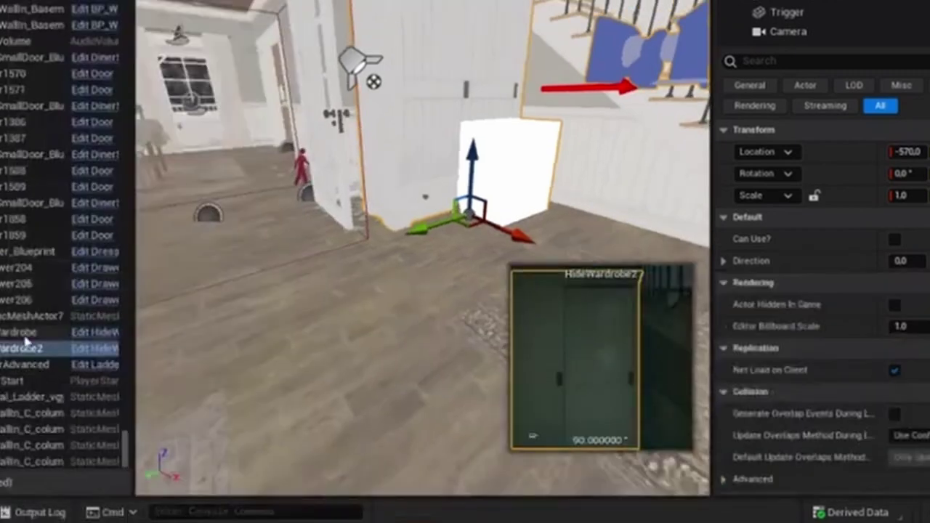
{"action": "right_click", "coordinate": [24, 350]}
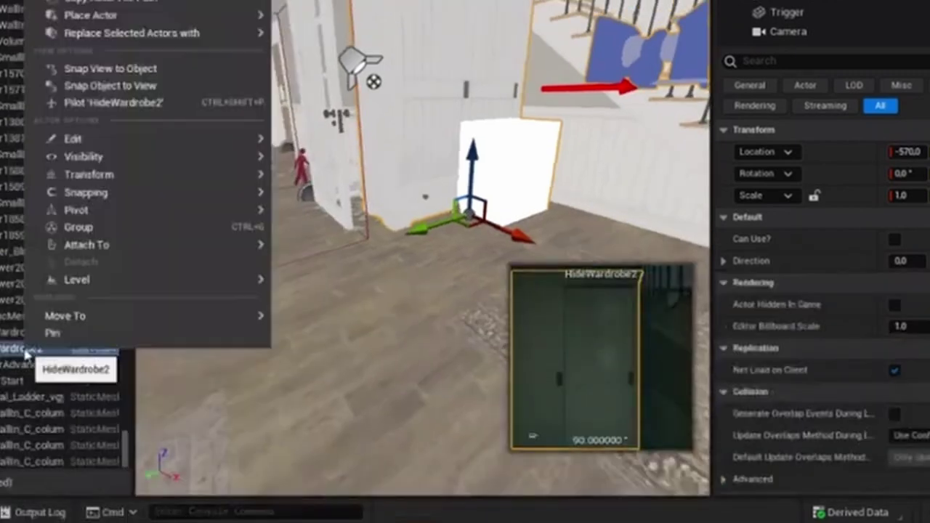
{"action": "left_click", "coordinate": [1, 513]}
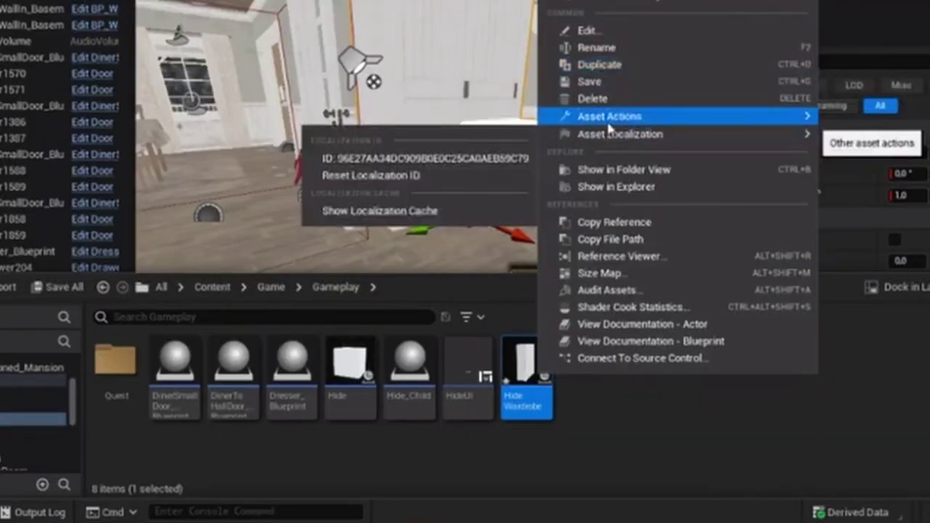
Start migrating the HideWardrobe blueprint and save the ExportHouse level and HideWardrobe when asked
{"action": "mouse_move", "coordinate": [604, 124]}
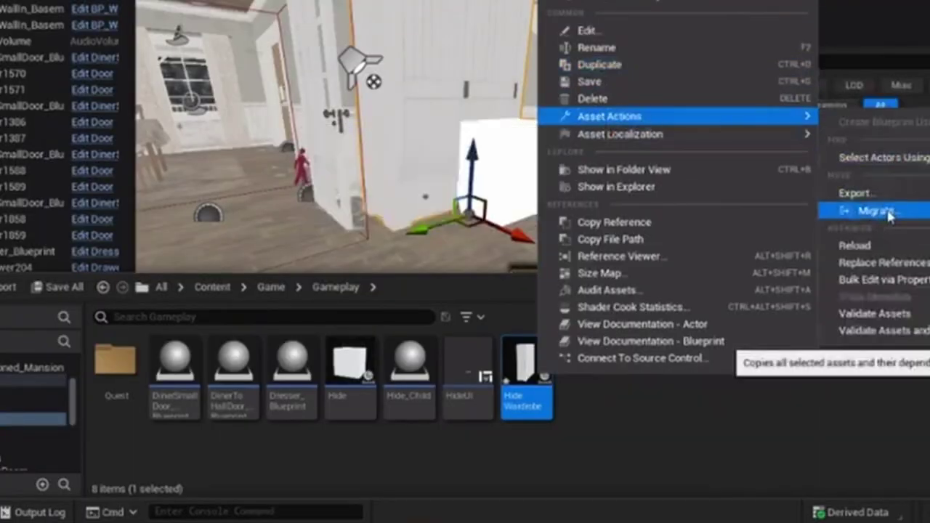
{"action": "left_click", "coordinate": [881, 211]}
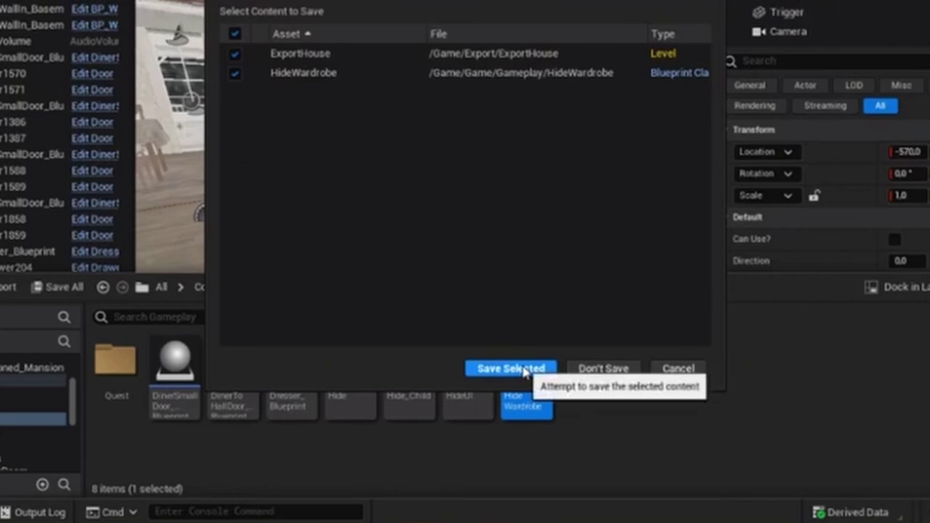
{"action": "left_click", "coordinate": [527, 367]}
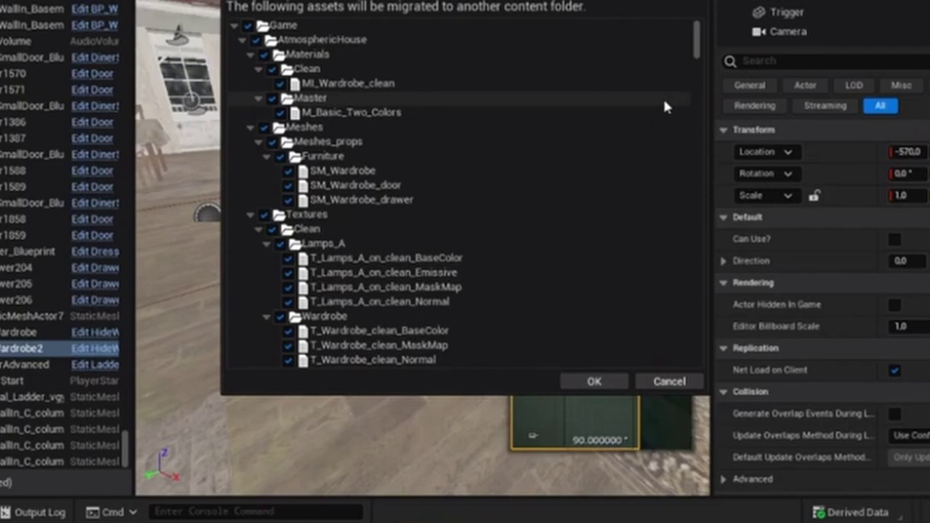
Review the list of dependent assets included in the HideWardrobe migration
{"action": "scroll", "coordinate": [654, 102], "scroll_direction": "down", "scroll_amount": 5}
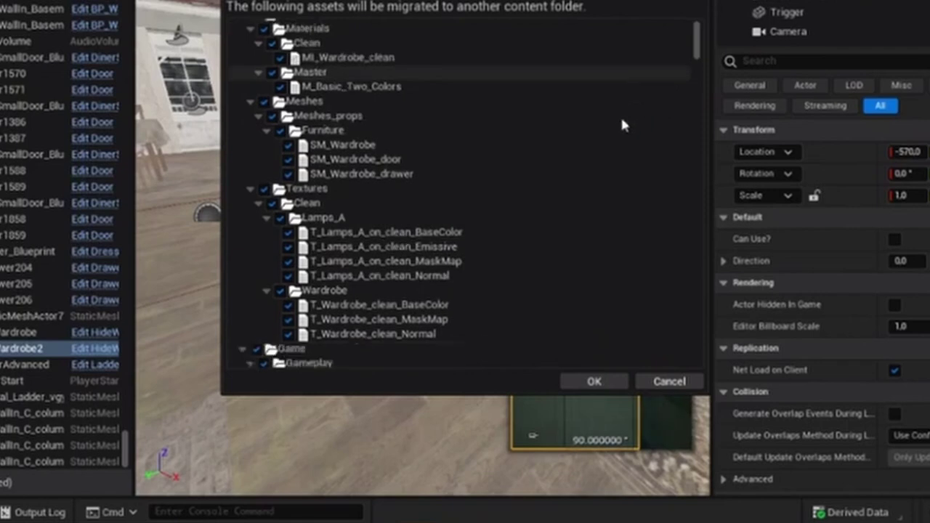
{"action": "scroll", "coordinate": [503, 241], "scroll_direction": "down", "scroll_amount": 2}
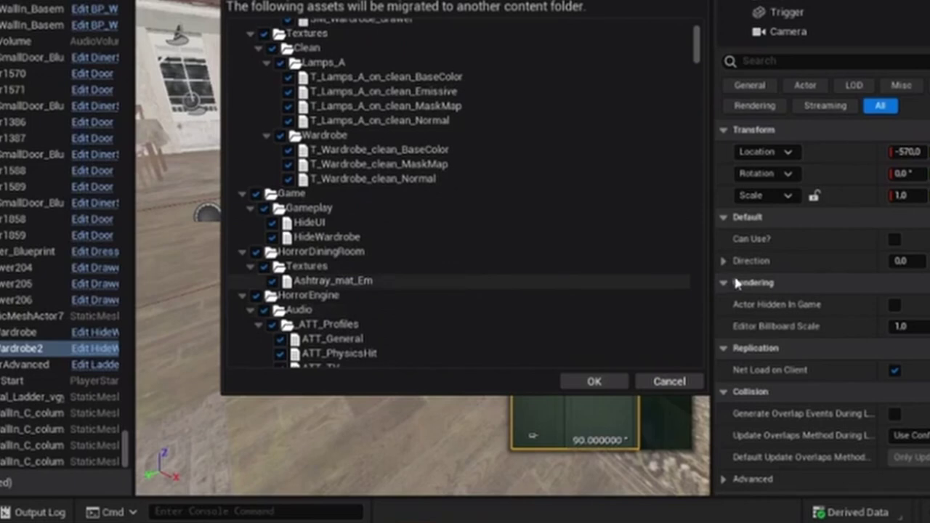
{"action": "scroll", "coordinate": [582, 272], "scroll_direction": "down", "scroll_amount": 3}
{"action": "scroll", "coordinate": [557, 269], "scroll_direction": "up", "scroll_amount": 1}
{"action": "scroll", "coordinate": [560, 268], "scroll_direction": "down", "scroll_amount": 4}
{"action": "scroll", "coordinate": [571, 276], "scroll_direction": "down", "scroll_amount": 1}
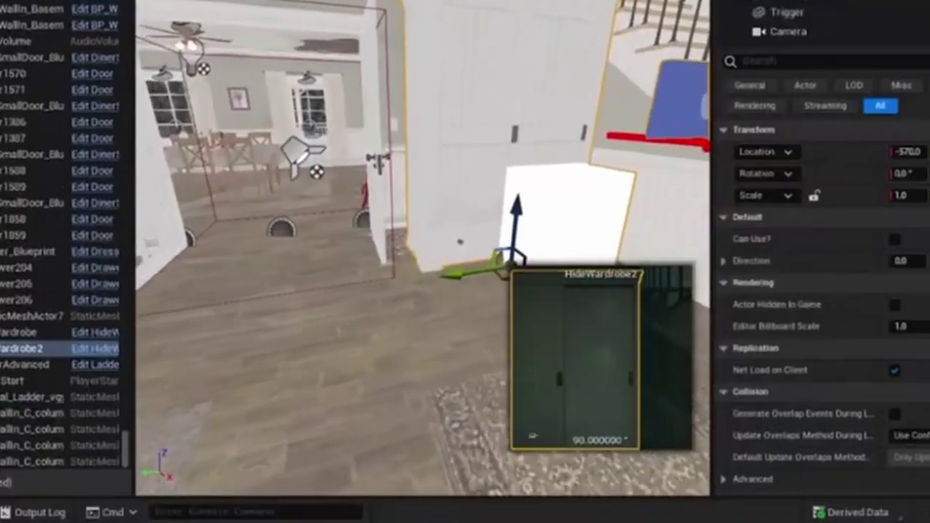
Look around the house level, covering the stair hall, living room, dining room and hallway
{"action": "right_click_drag", "start_coordinate": [492, 102], "coordinate": [669, 102]}
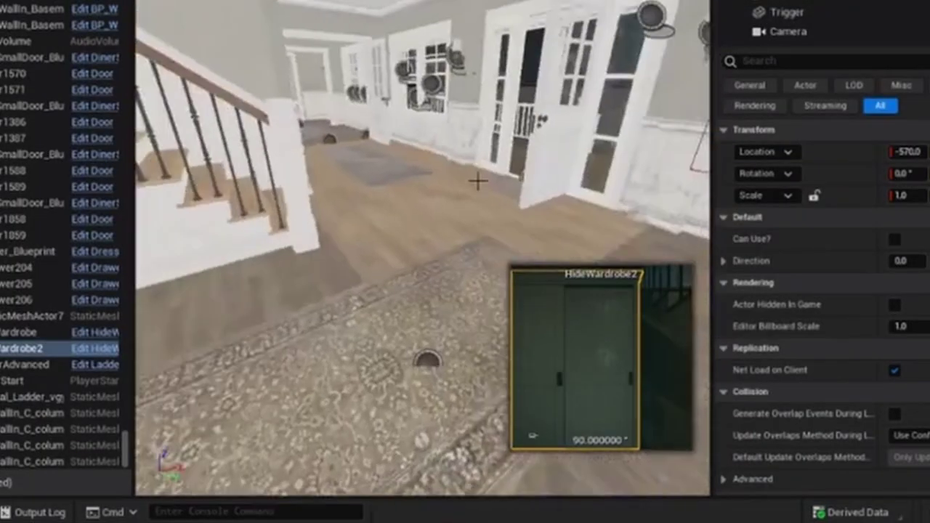
{"action": "right_click_drag", "start_coordinate": [586, 96], "coordinate": [687, 102]}
{"action": "right_click_drag", "start_coordinate": [494, 135], "coordinate": [553, 138]}
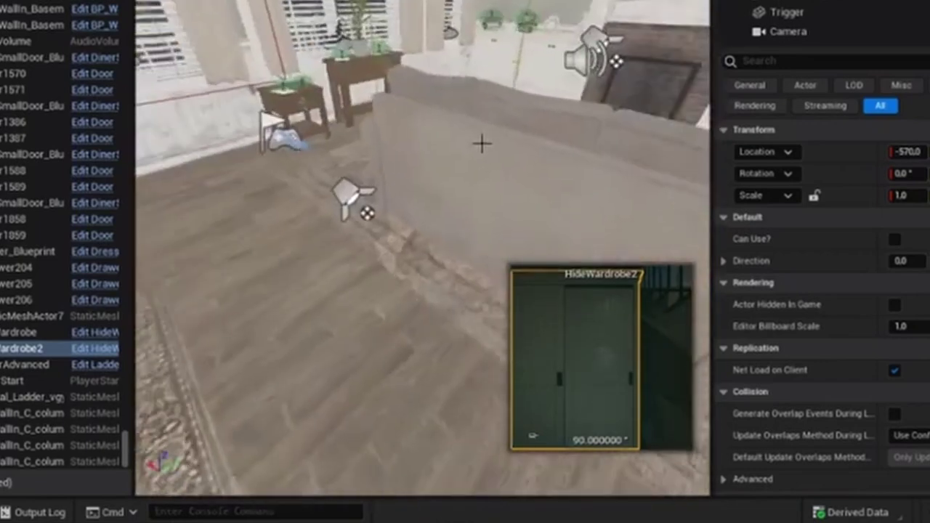
{"action": "right_click_drag", "start_coordinate": [451, 145], "coordinate": [429, 167]}
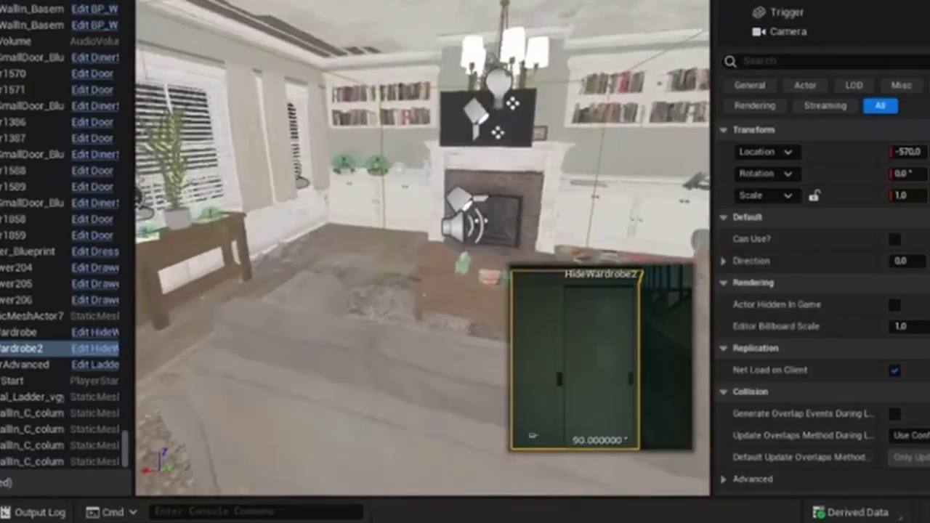
{"action": "right_click_drag", "start_coordinate": [407, 204], "coordinate": [365, 192]}
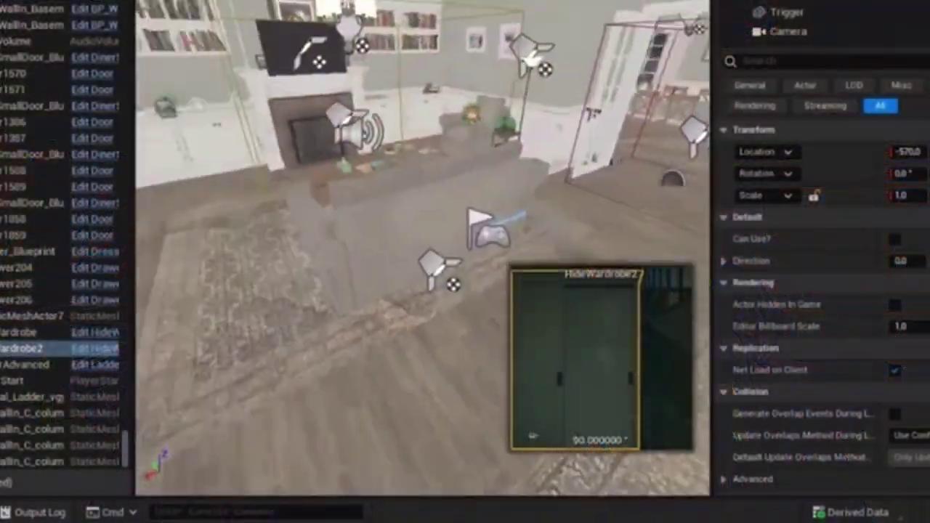
{"action": "right_click_drag", "start_coordinate": [404, 81], "coordinate": [434, 72]}
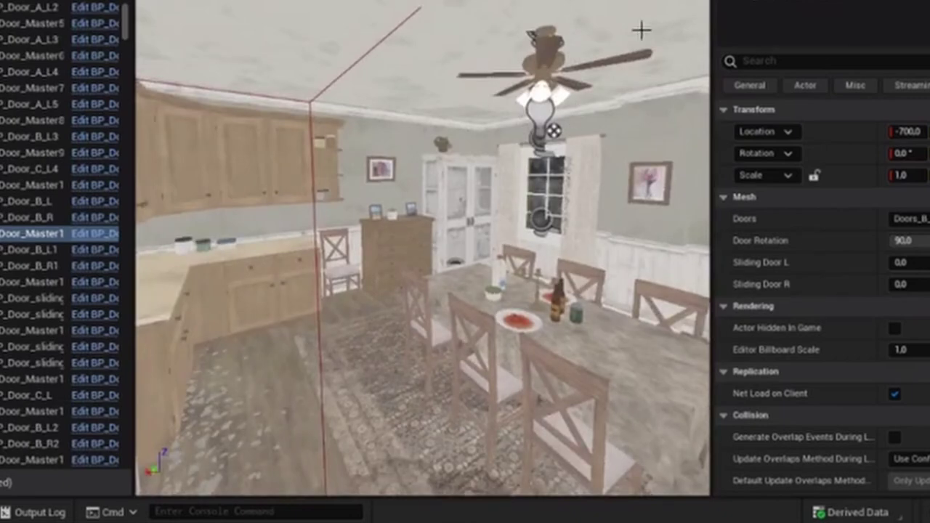
{"action": "right_click_drag", "start_coordinate": [424, 279], "coordinate": [487, 177]}
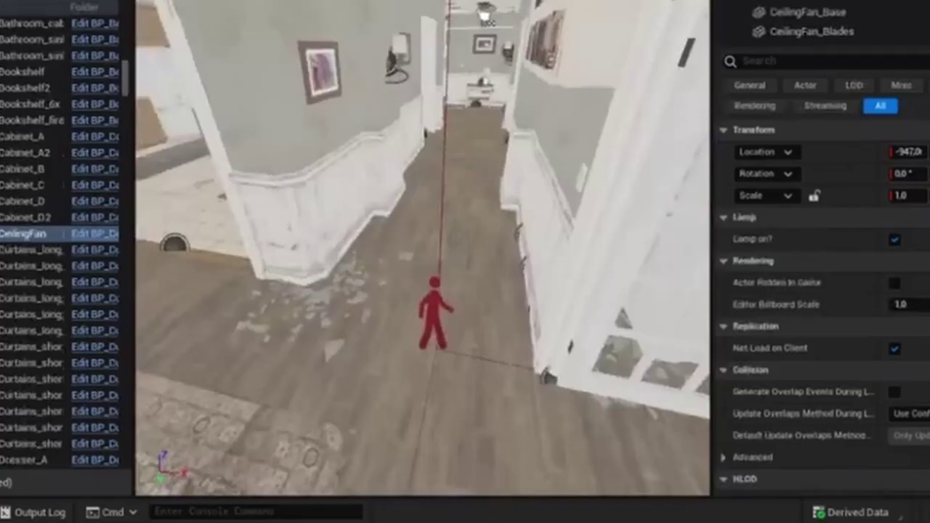
Inspect the long hallway of the house level up to the side table at its far end
{"action": "key", "text": "w"}
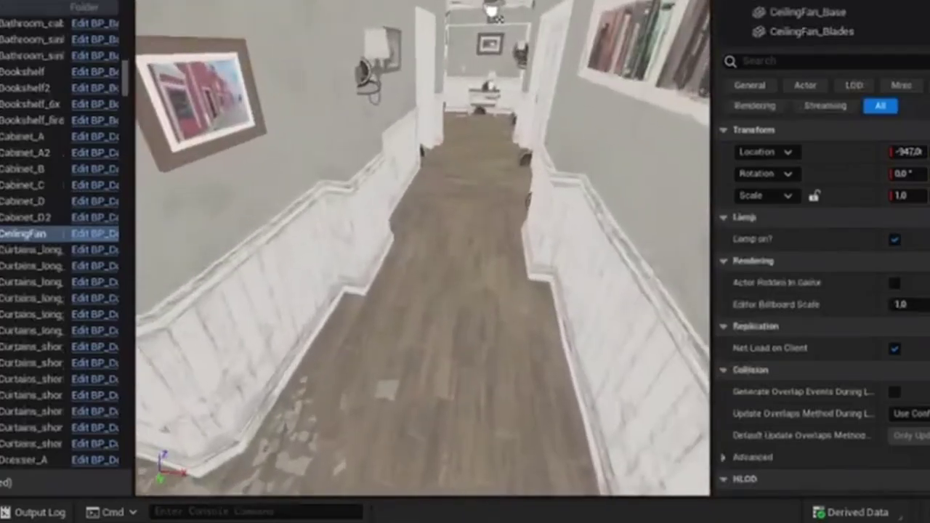
{"action": "key", "text": "w"}
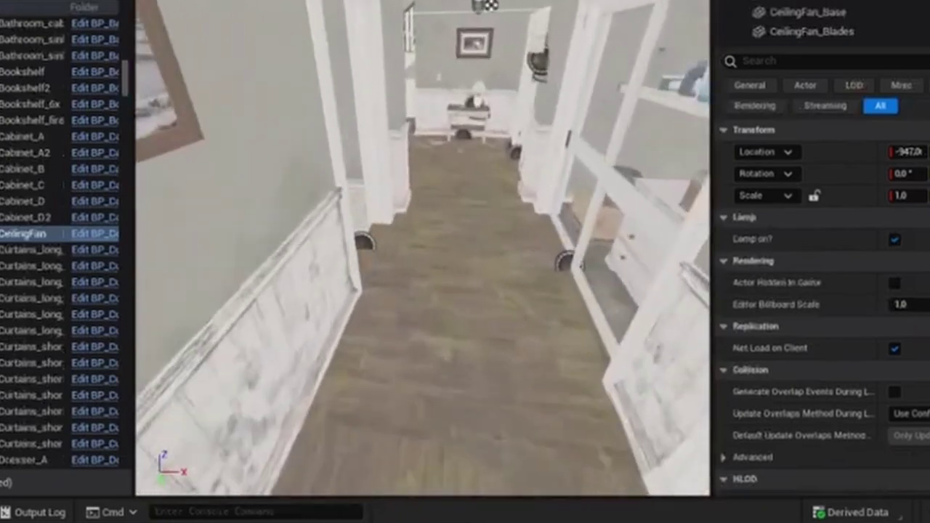
{"action": "key", "text": "s"}
{"action": "key", "text": "w"}
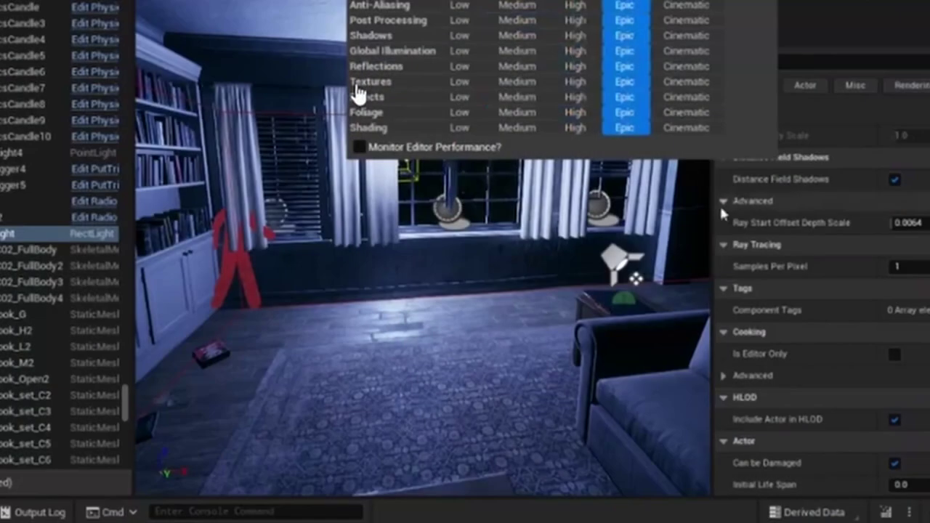
Set the rect light's Ray Start Offset Depth Scale to 0.003 and turn off its Distance Field Shadows
{"action": "right_click_drag", "start_coordinate": [581, 218], "coordinate": [639, 218]}
{"action": "left_click", "coordinate": [908, 223]}
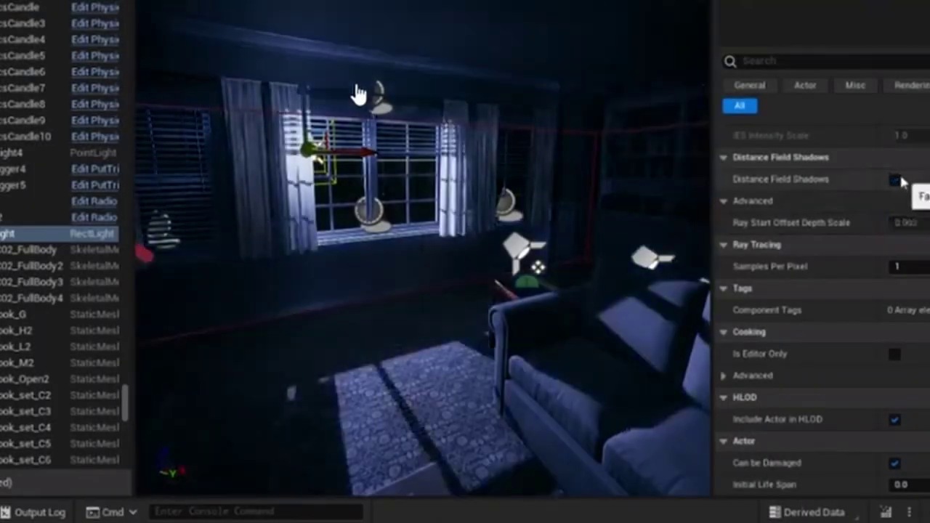
{"action": "right_click_drag", "start_coordinate": [360, 95], "coordinate": [359, 93]}
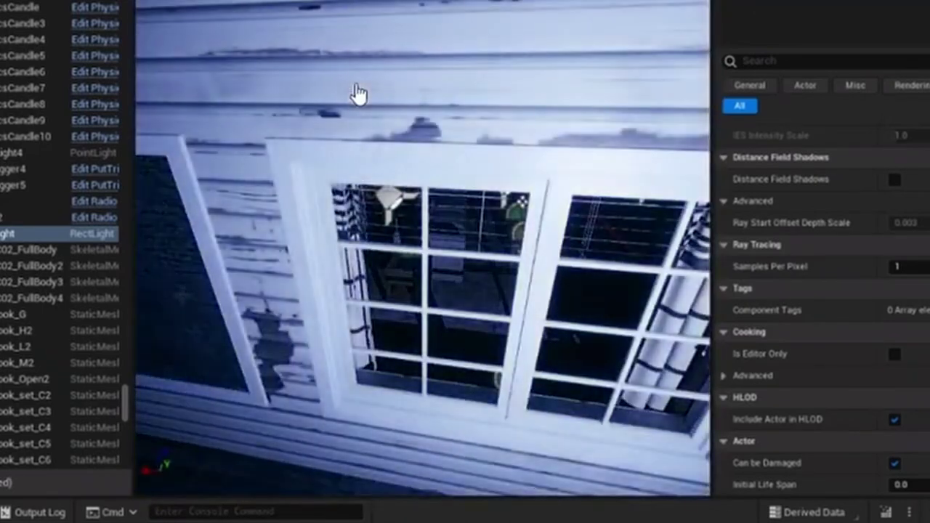
Delete the object selected at the house's exterior wall above the living room window
{"action": "left_click", "coordinate": [359, 93]}
{"action": "key", "text": "Delete"}
{"action": "scroll", "coordinate": [359, 94], "scroll_direction": "down", "scroll_amount": 5}
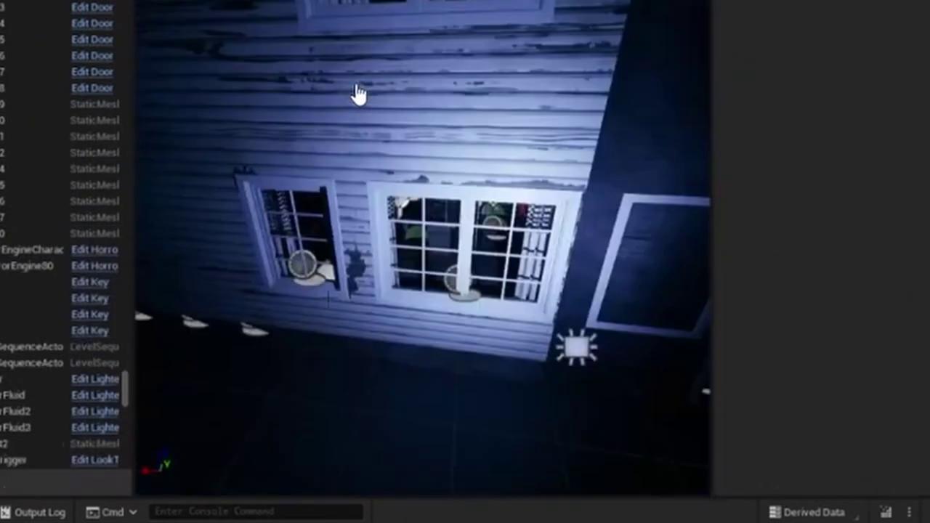
Delete the SkyLight and the SkyAtmosphere actors from the level
{"action": "left_click", "coordinate": [577, 348]}
{"action": "right_click_drag", "start_coordinate": [359, 93], "coordinate": [358, 93]}
{"action": "scroll", "coordinate": [895, 263], "scroll_direction": "up", "scroll_amount": 3}
{"action": "scroll", "coordinate": [895, 263], "scroll_direction": "up", "scroll_amount": 6}
{"action": "scroll", "coordinate": [895, 263], "scroll_direction": "up", "scroll_amount": 5}
{"action": "right_click_drag", "start_coordinate": [358, 93], "coordinate": [358, 93]}
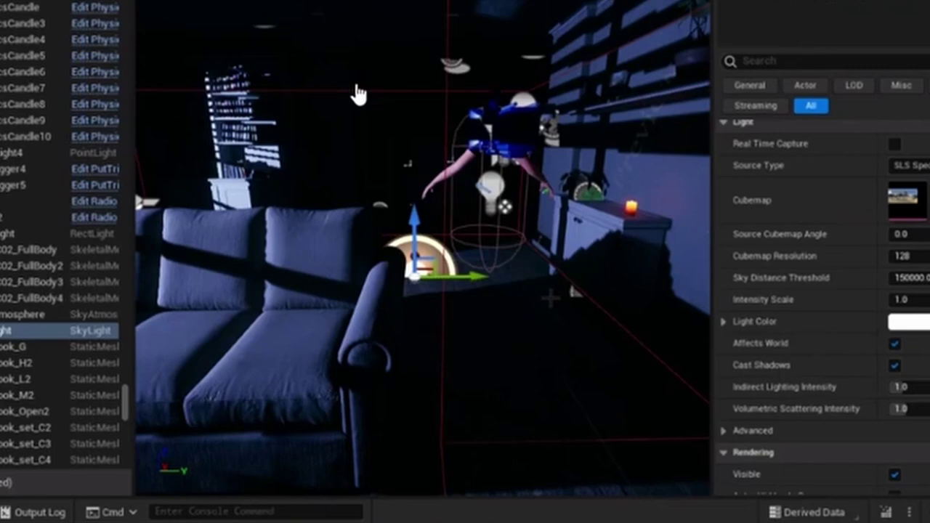
{"action": "key", "text": "Delete"}
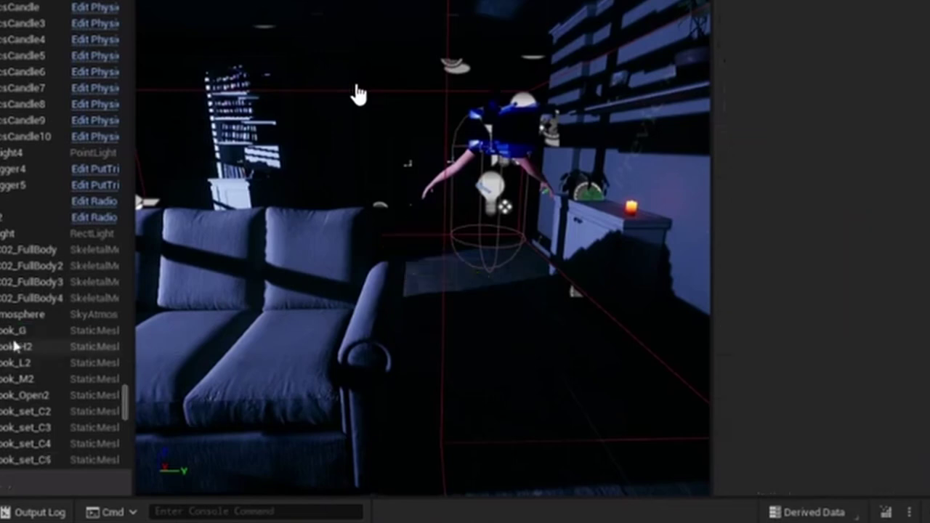
{"action": "double_click", "coordinate": [29, 314]}
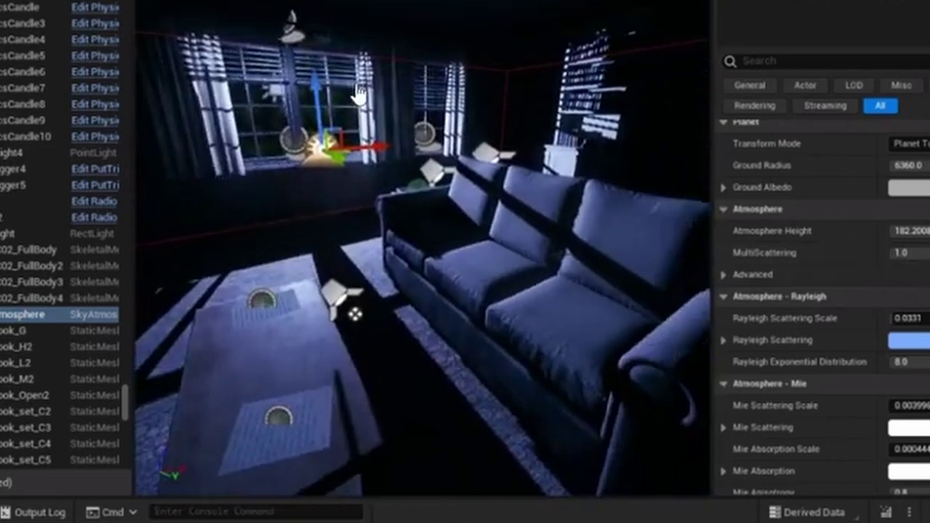
{"action": "key", "text": "Delete"}
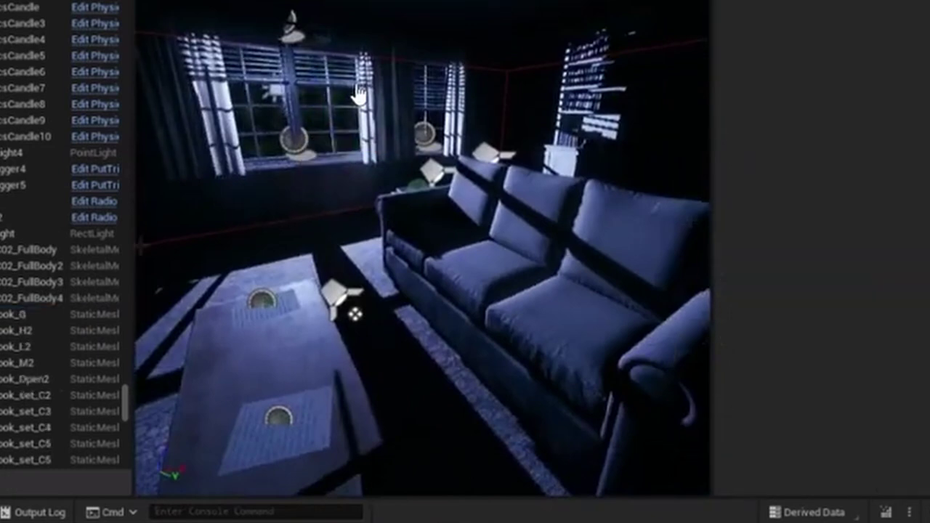
Find the Ultra_Dynamic_Sky actor among the level's actors and select it
{"action": "left_click_drag", "start_coordinate": [125, 403], "coordinate": [147, 0]}
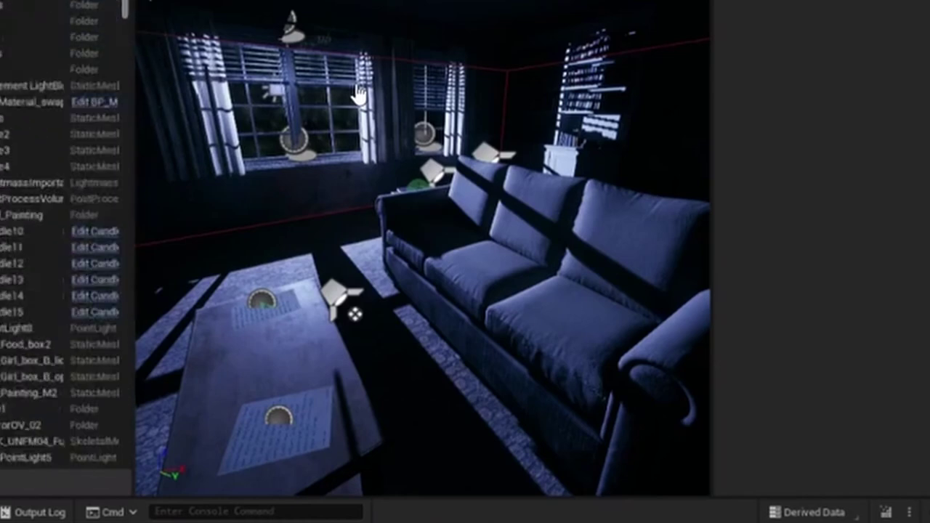
{"action": "left_click", "coordinate": [2, 216]}
{"action": "left_click", "coordinate": [2, 232]}
{"action": "left_click", "coordinate": [1, 248]}
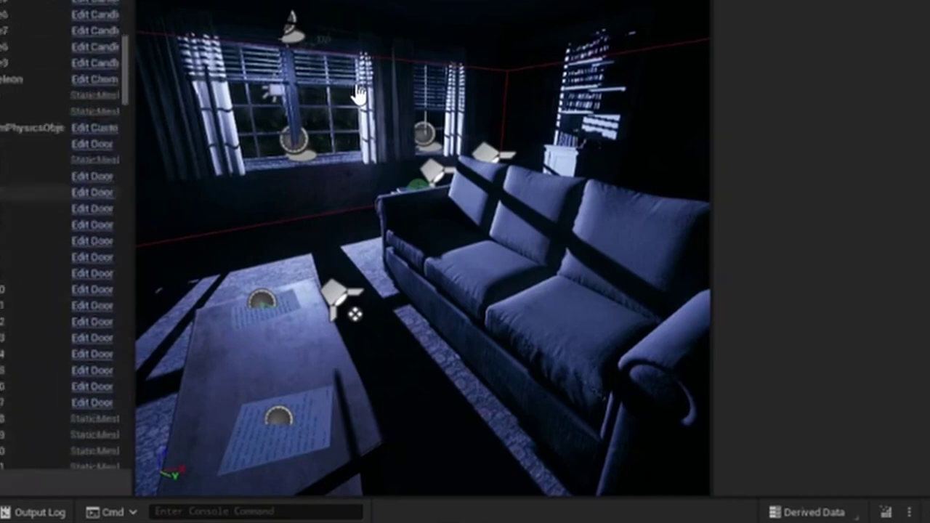
{"action": "scroll", "coordinate": [10, 276], "scroll_direction": "down", "scroll_amount": 13}
{"action": "left_click_drag", "start_coordinate": [127, 97], "coordinate": [136, 430]}
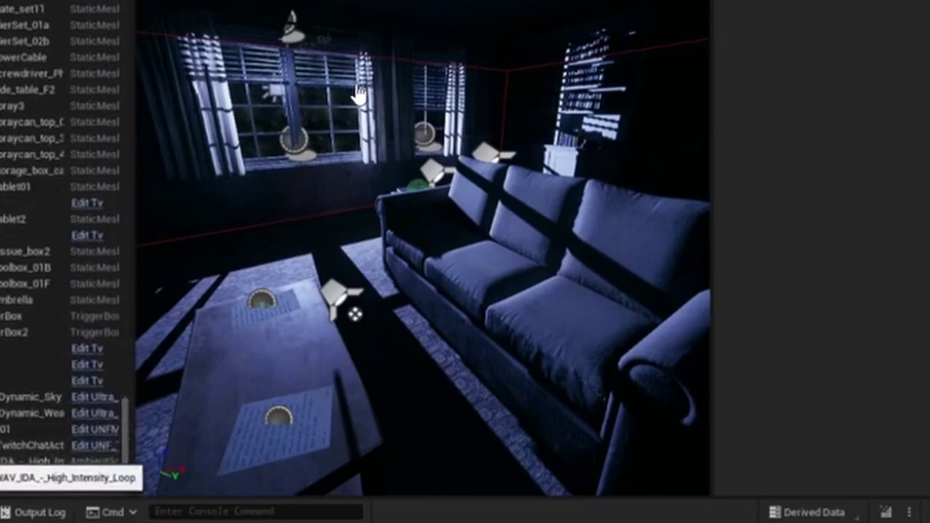
{"action": "left_click", "coordinate": [13, 404]}
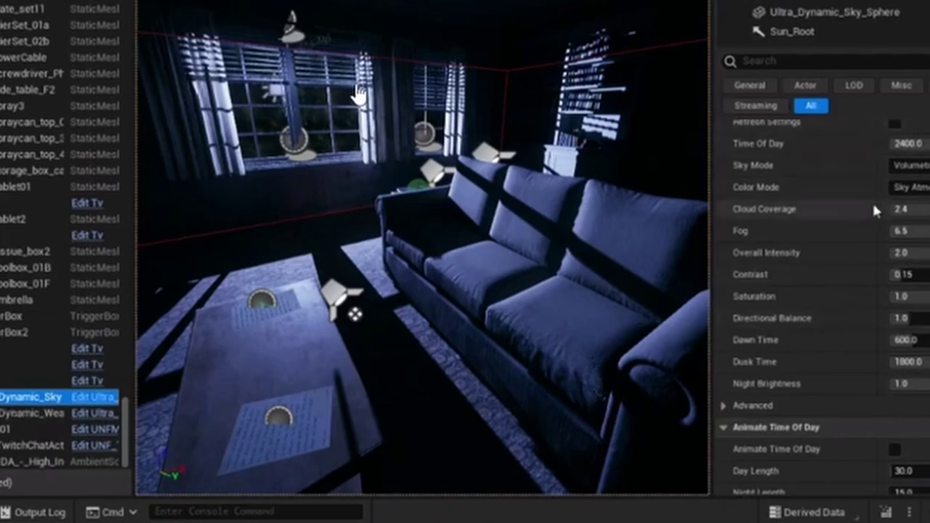
Check the Color Mode options in the Basic Controls of Ultra_Dynamic_Sky
{"action": "scroll", "coordinate": [872, 200], "scroll_direction": "up", "scroll_amount": 2}
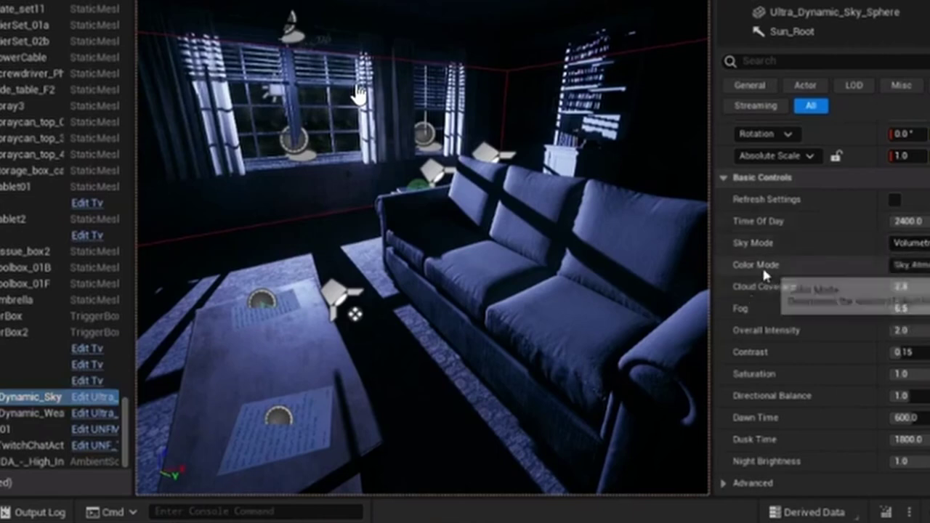
{"action": "left_click", "coordinate": [908, 265]}
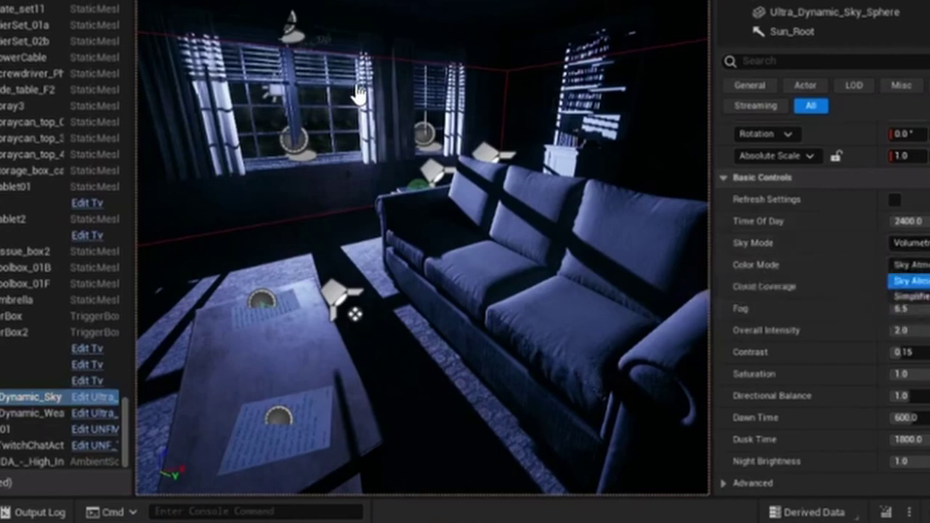
{"action": "left_click", "coordinate": [830, 266]}
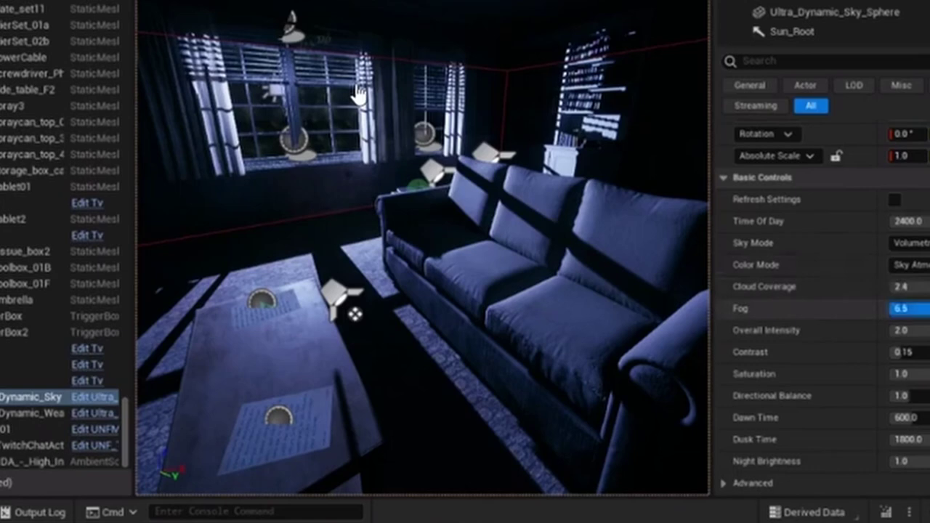
Adjust the Fog value of Ultra_Dynamic_Sky to 6.76
{"action": "left_click_drag", "start_coordinate": [913, 308], "coordinate": [904, 309]}
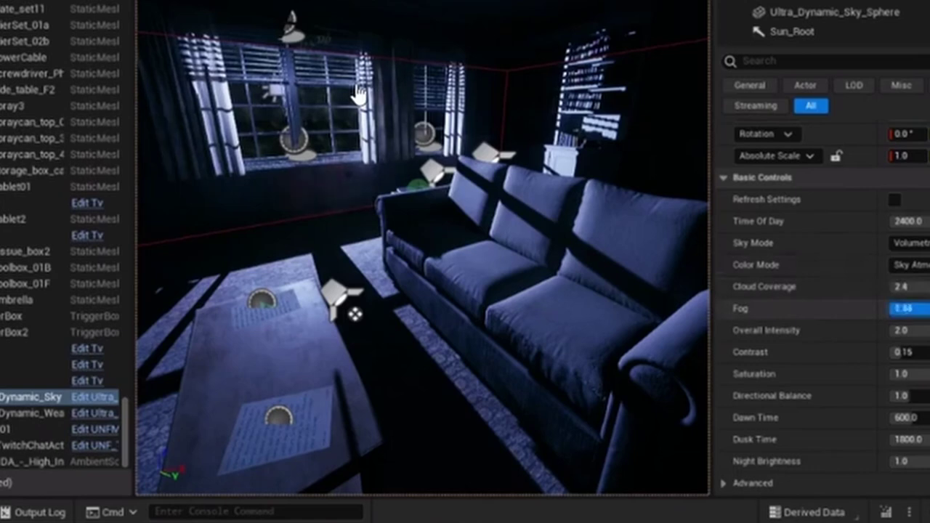
{"action": "key", "text": "ctrl+z"}
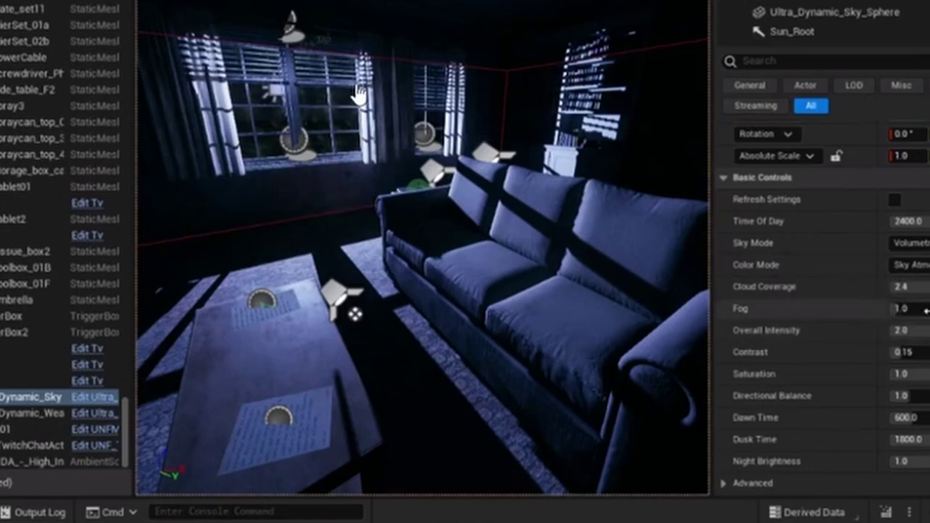
{"action": "left_click_drag", "start_coordinate": [908, 309], "coordinate": [912, 309]}
Raise the Night Brightness of Ultra_Dynamic_Sky to 1.704 and check the lighting in the living room
{"action": "right_click_drag", "start_coordinate": [358, 94], "coordinate": [359, 95]}
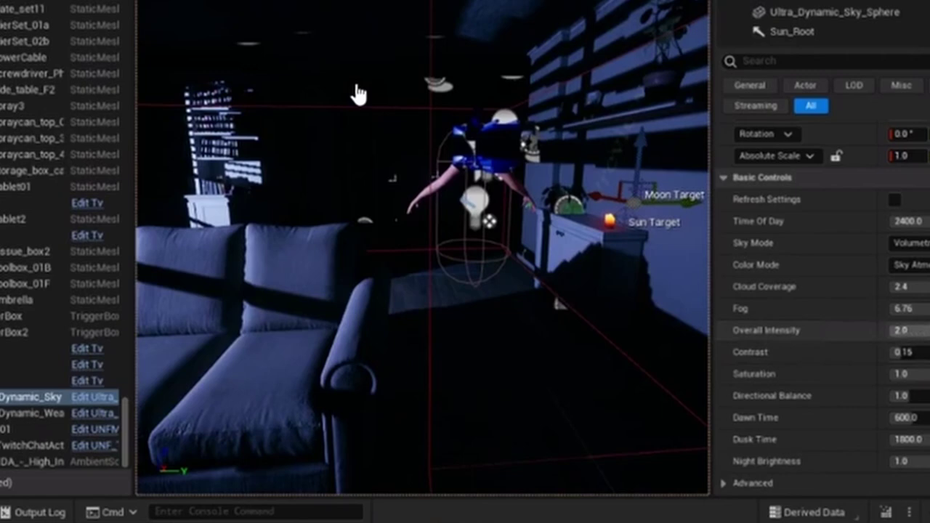
{"action": "scroll", "coordinate": [901, 335], "scroll_direction": "down", "scroll_amount": 3}
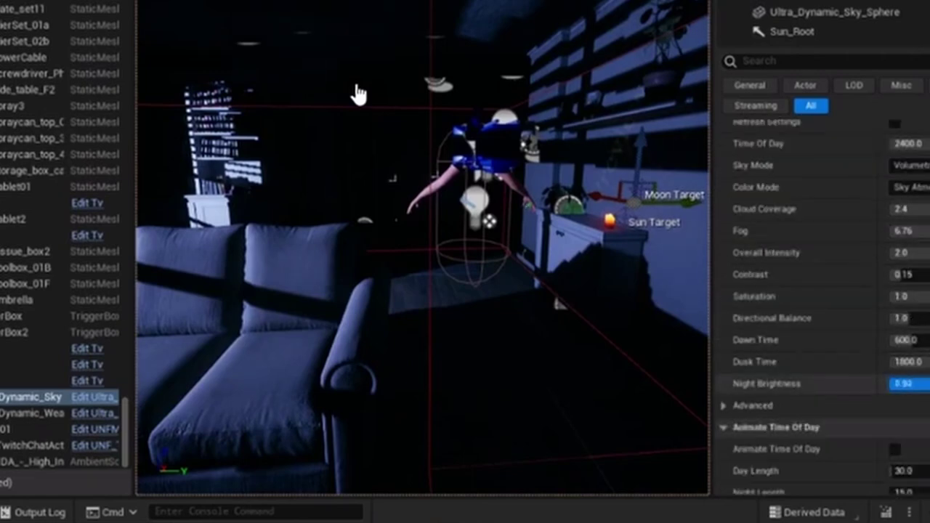
{"action": "right_click_drag", "start_coordinate": [356, 88], "coordinate": [358, 95]}
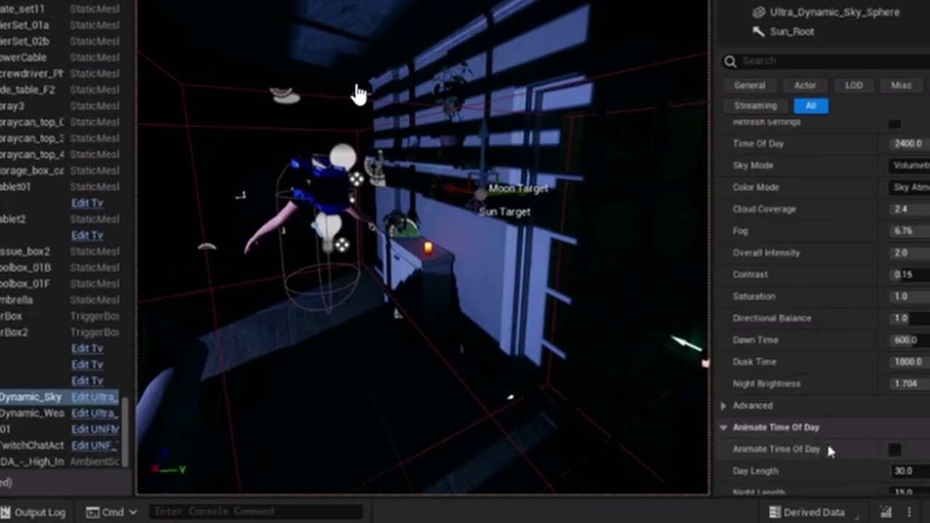
{"action": "scroll", "coordinate": [828, 444], "scroll_direction": "down", "scroll_amount": 4}
{"action": "scroll", "coordinate": [841, 455], "scroll_direction": "down", "scroll_amount": 1}
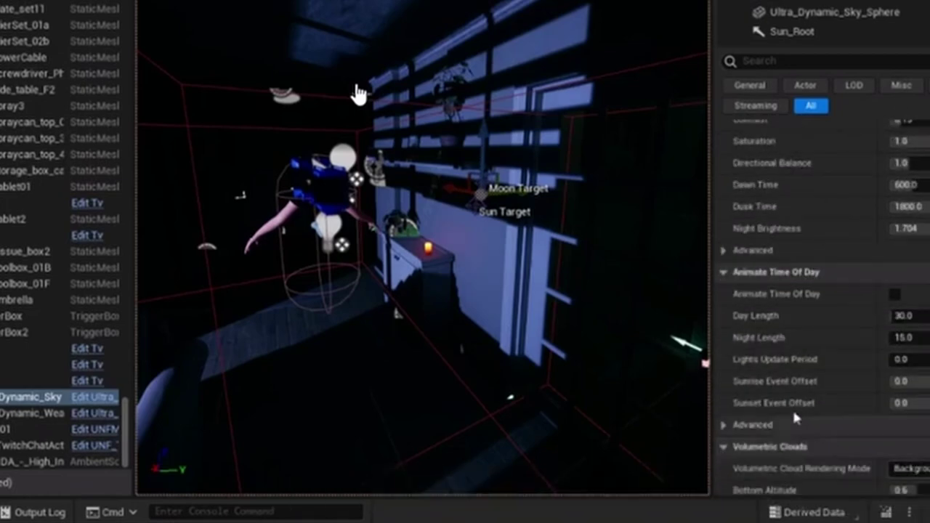
Delete the static mesh standing outside the house wall and playtest how moonlight falls on the bookshelf
{"action": "right_click_drag", "start_coordinate": [358, 94], "coordinate": [358, 94]}
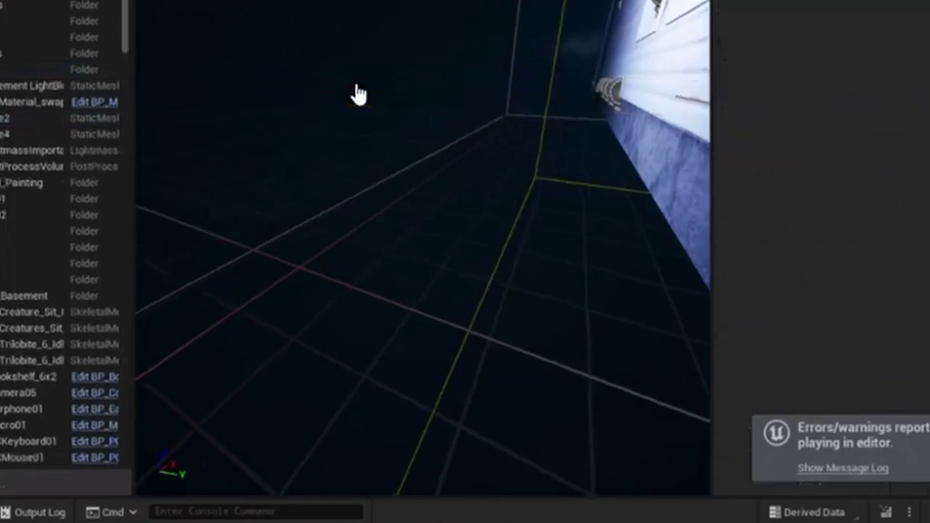
{"action": "right_click_drag", "start_coordinate": [358, 94], "coordinate": [359, 95]}
{"action": "left_click", "coordinate": [358, 94]}
{"action": "key", "text": "Delete"}
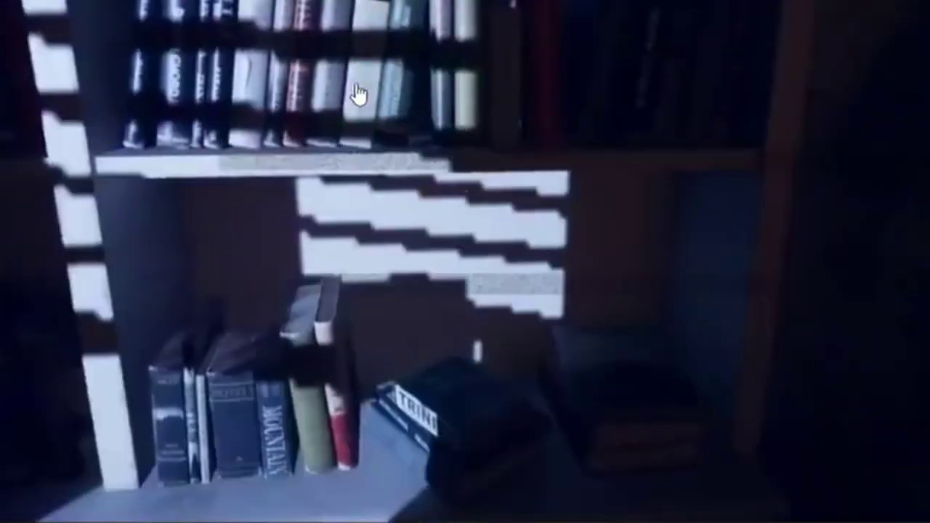
{"action": "key", "text": "Escape"}
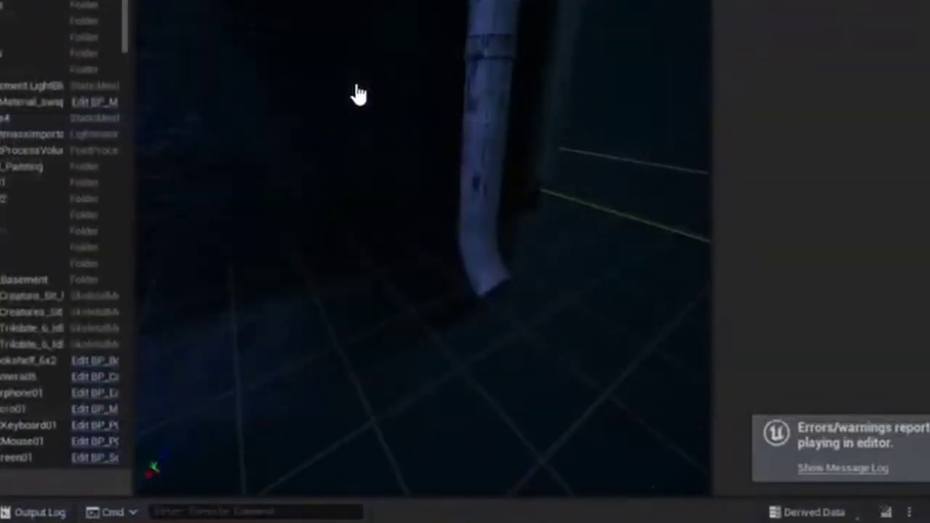
Select the rect light outside the living room window and examine its intensity and colour settings
{"action": "right_click_drag", "start_coordinate": [356, 87], "coordinate": [356, 87]}
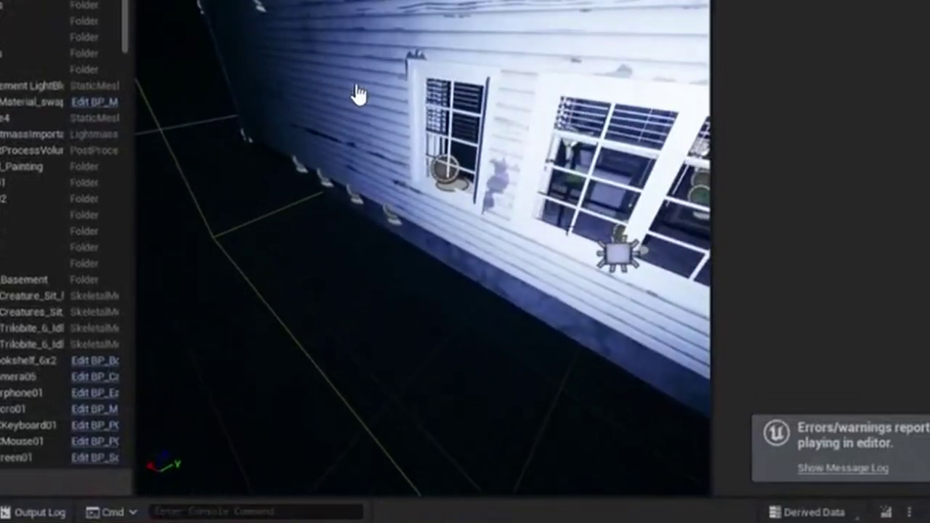
{"action": "left_click", "coordinate": [618, 253]}
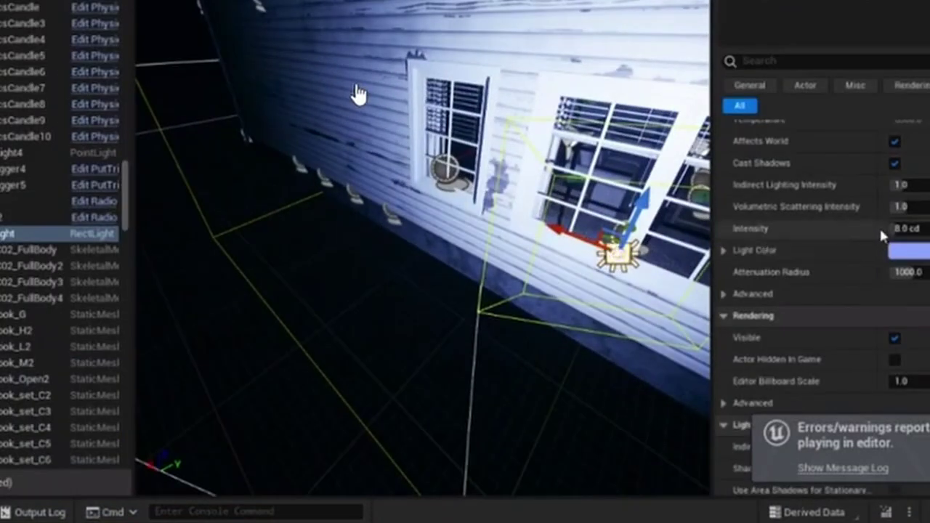
{"action": "mouse_move", "coordinate": [567, 239]}
{"action": "right_mouse_down"}
{"action": "mouse_move", "coordinate": [494, 239]}
{"action": "mouse_move", "coordinate": [566, 244]}
{"action": "right_mouse_up"}
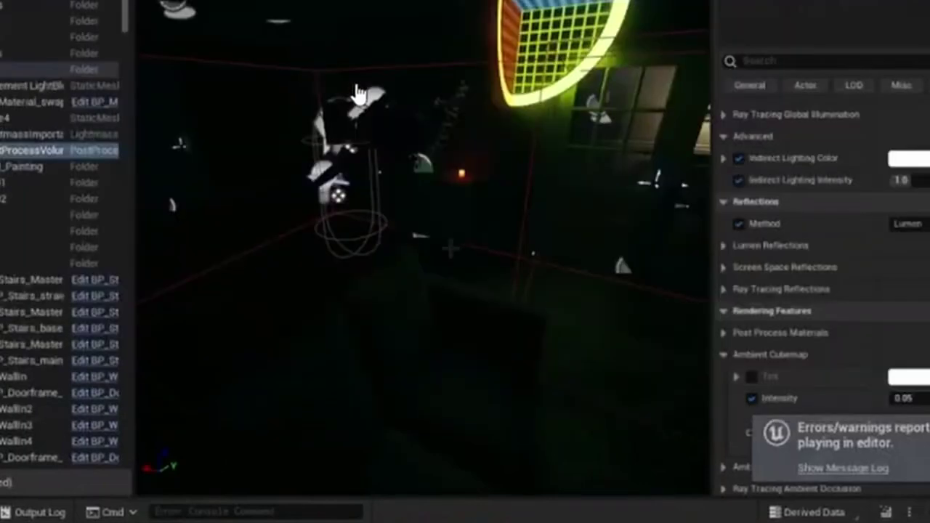
Show all project content and clear the "horror chara" asset search
{"action": "right_click_drag", "start_coordinate": [360, 94], "coordinate": [359, 94]}
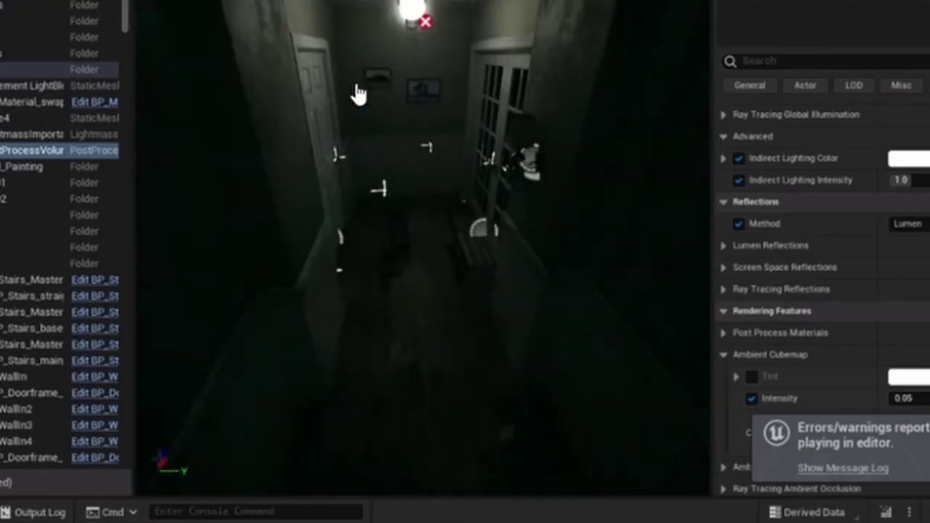
{"action": "key", "text": "ctrl+space"}
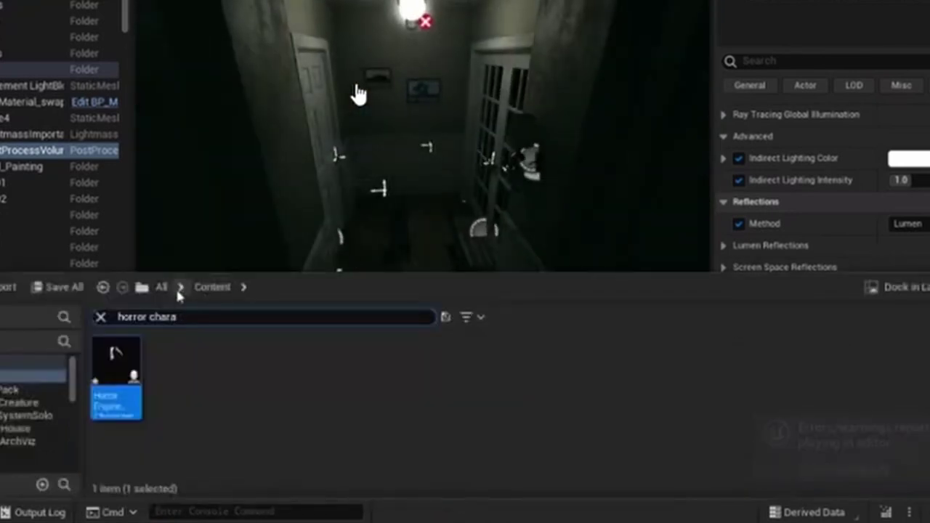
{"action": "left_click", "coordinate": [162, 288]}
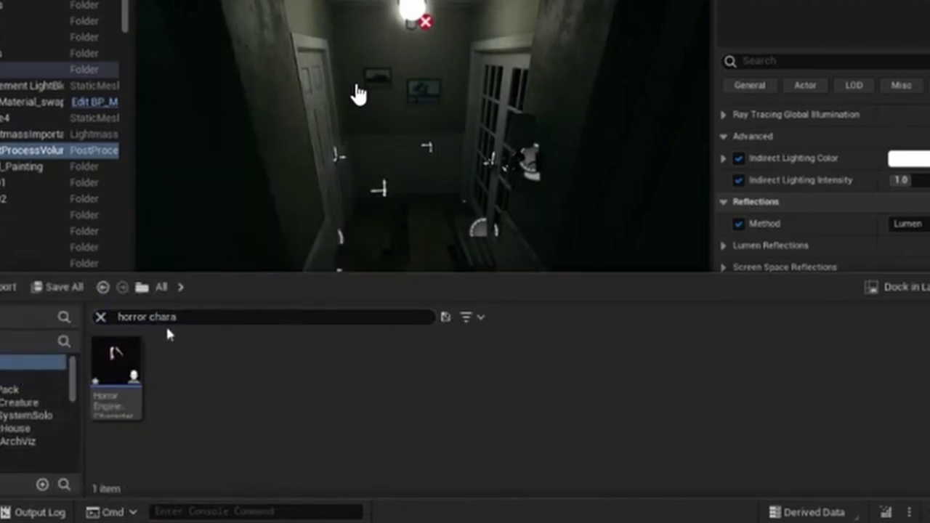
{"action": "left_click", "coordinate": [102, 317]}
Select the HorrorEngineCharacter in the level and look at its attached lights and camera preview
{"action": "right_click_drag", "start_coordinate": [358, 95], "coordinate": [358, 94]}
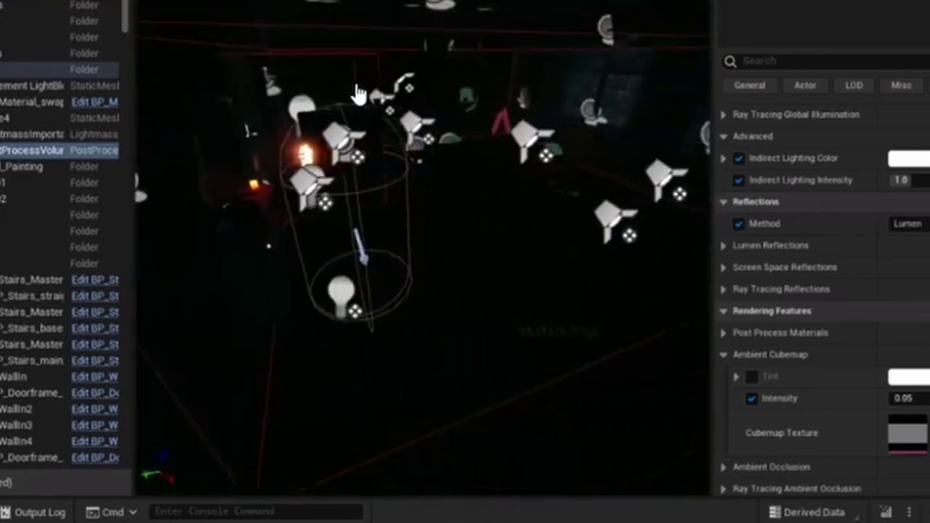
{"action": "left_click", "coordinate": [358, 94]}
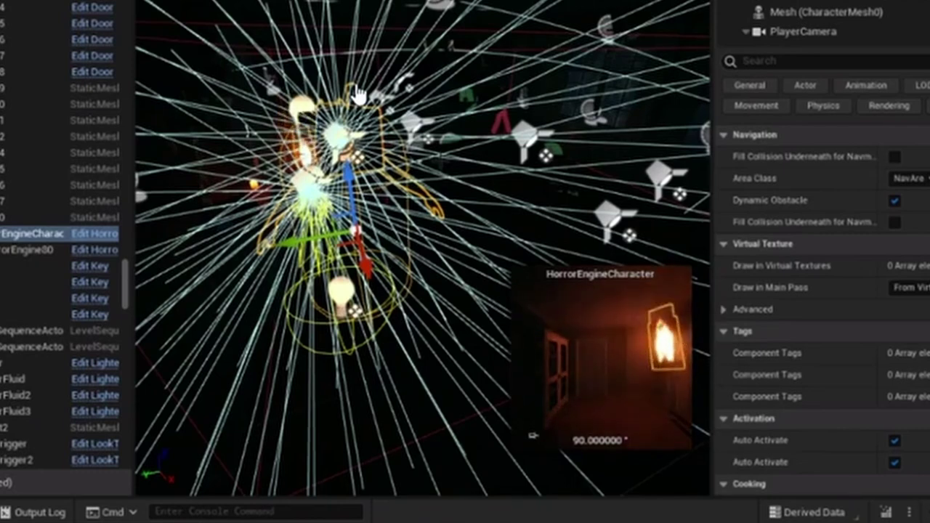
{"action": "right_click_drag", "start_coordinate": [359, 94], "coordinate": [359, 93]}
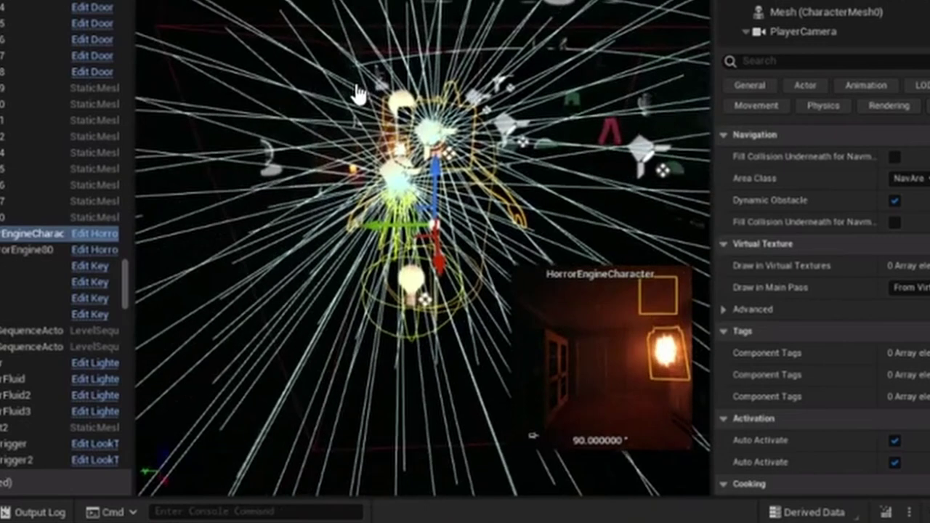
Delete the selected HorrorEngineCharacter from the level
{"action": "key", "text": "Delete"}
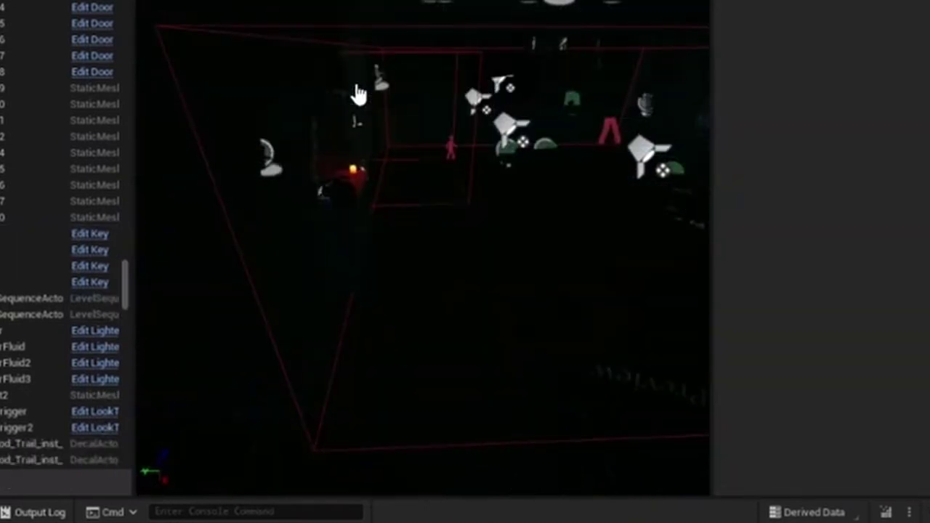
Browse the project content to the Unfollow_Main Maps folder and open the Loading_Persistent level
{"action": "key", "text": "ctrl+space"}
{"action": "left_click", "coordinate": [11, 404]}
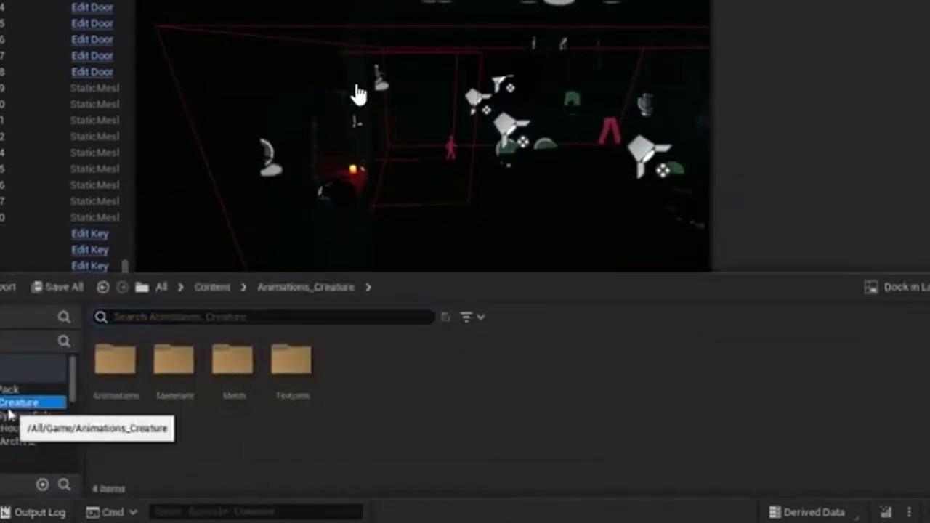
{"action": "left_click", "coordinate": [209, 288]}
{"action": "scroll", "coordinate": [284, 367], "scroll_direction": "down", "scroll_amount": 3}
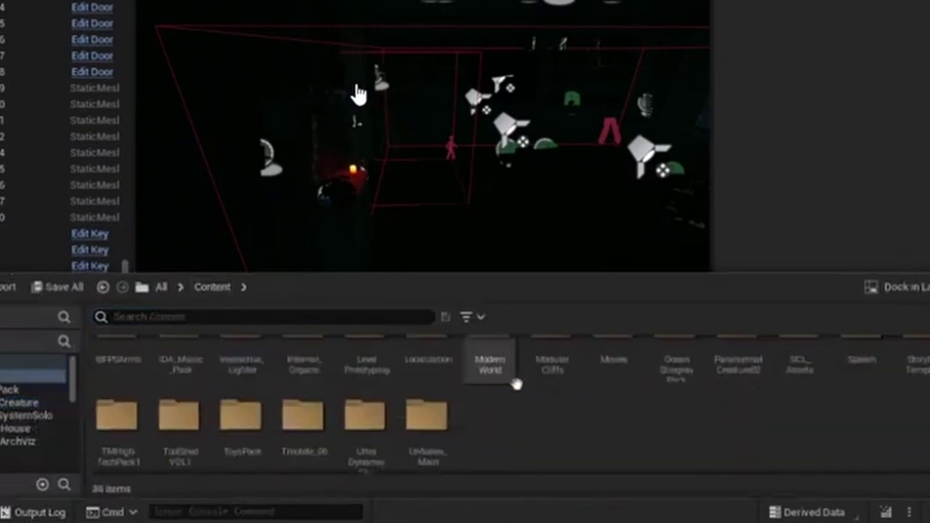
{"action": "double_click", "coordinate": [436, 432]}
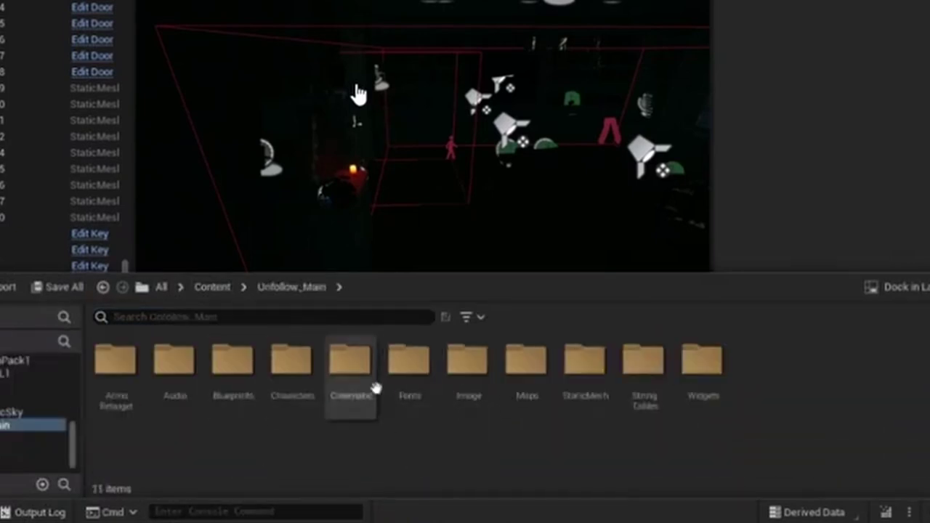
{"action": "double_click", "coordinate": [541, 388]}
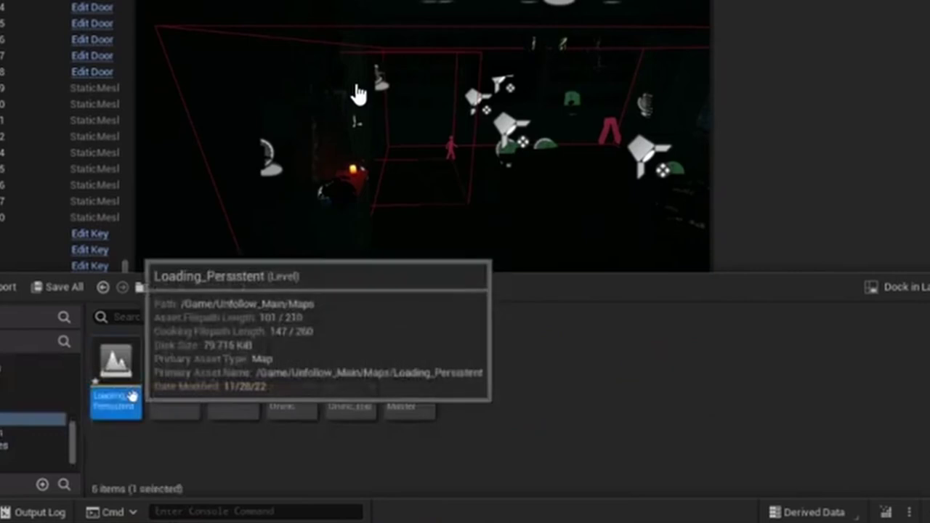
{"action": "double_click", "coordinate": [135, 403]}
{"action": "left_click", "coordinate": [511, 369]}
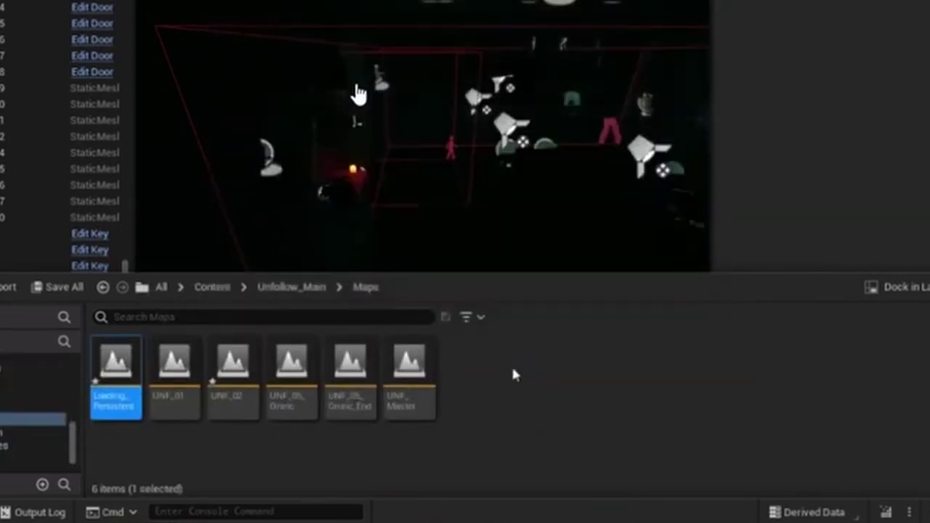
Playtest the level and start the game in the offline mode that plays as usual
{"action": "right_click_drag", "start_coordinate": [358, 94], "coordinate": [358, 94]}
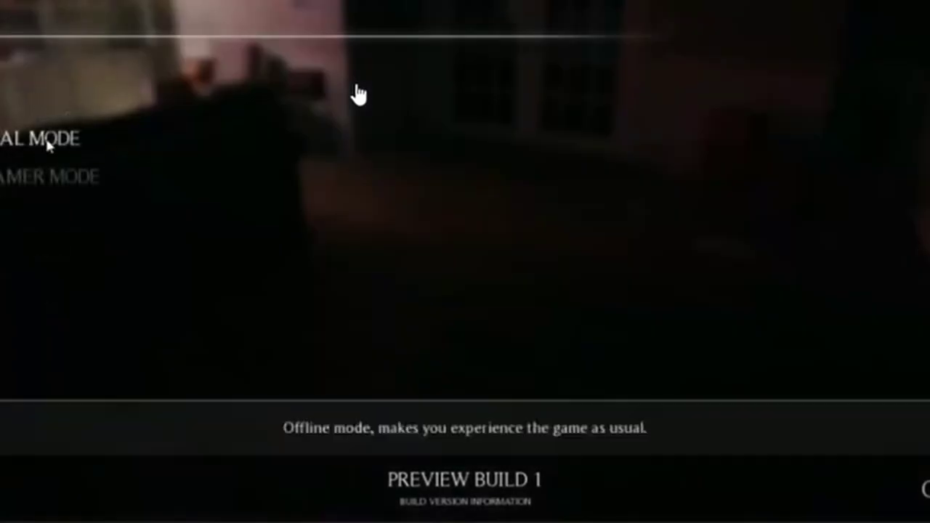
{"action": "left_click", "coordinate": [45, 139]}
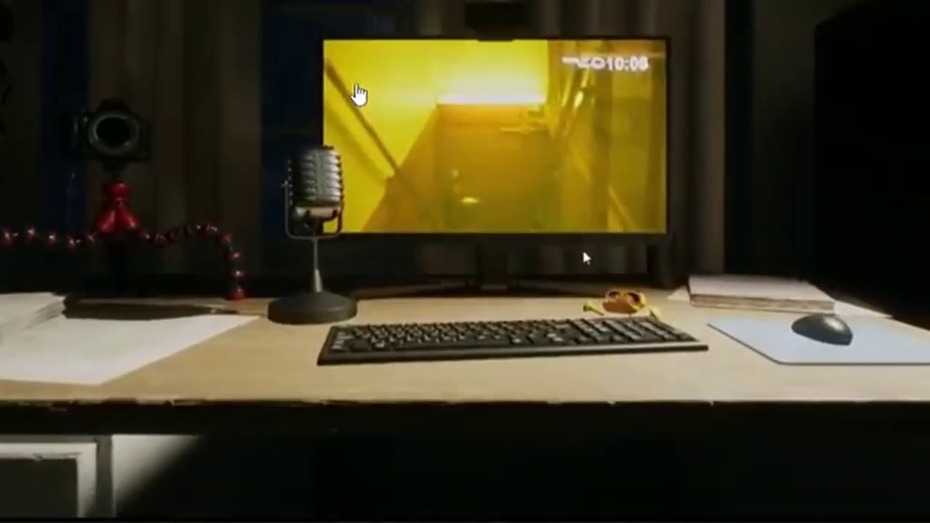